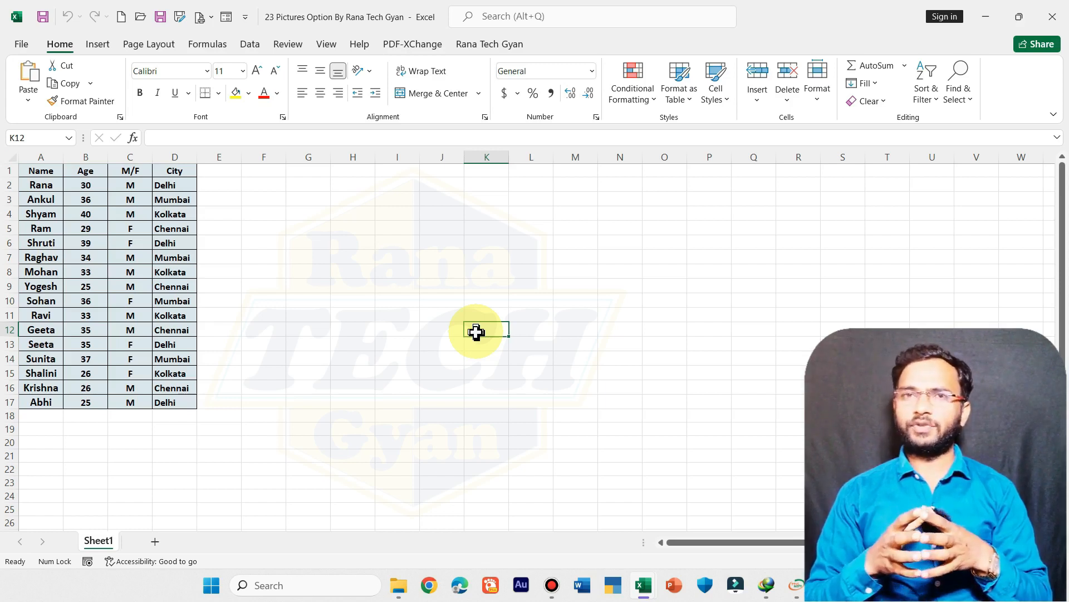
Step: Select cell H3 and browse this device's Desktop to the Copy Right Free folder for a picture to insert
{"action": "left_click", "coordinate": [345, 299]}
{"action": "left_click", "coordinate": [354, 199]}
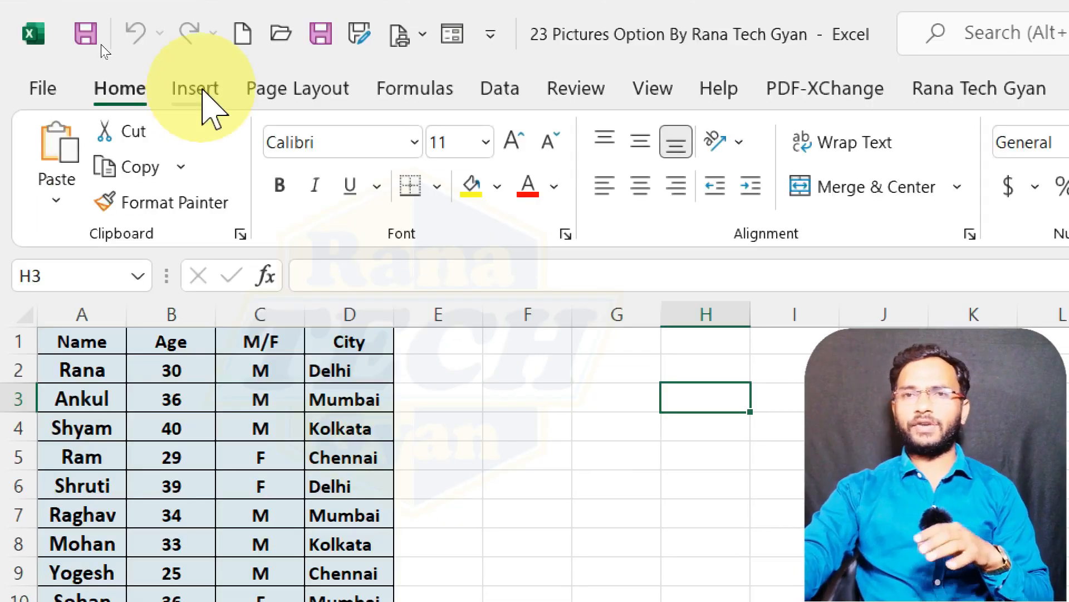
{"action": "left_click", "coordinate": [196, 88]}
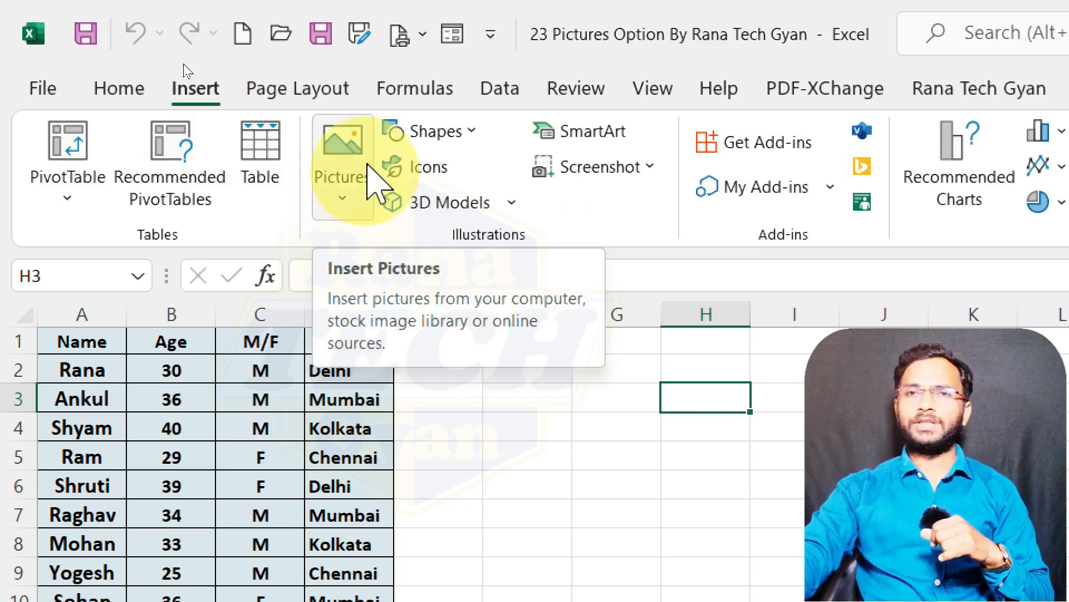
{"action": "left_click", "coordinate": [348, 209]}
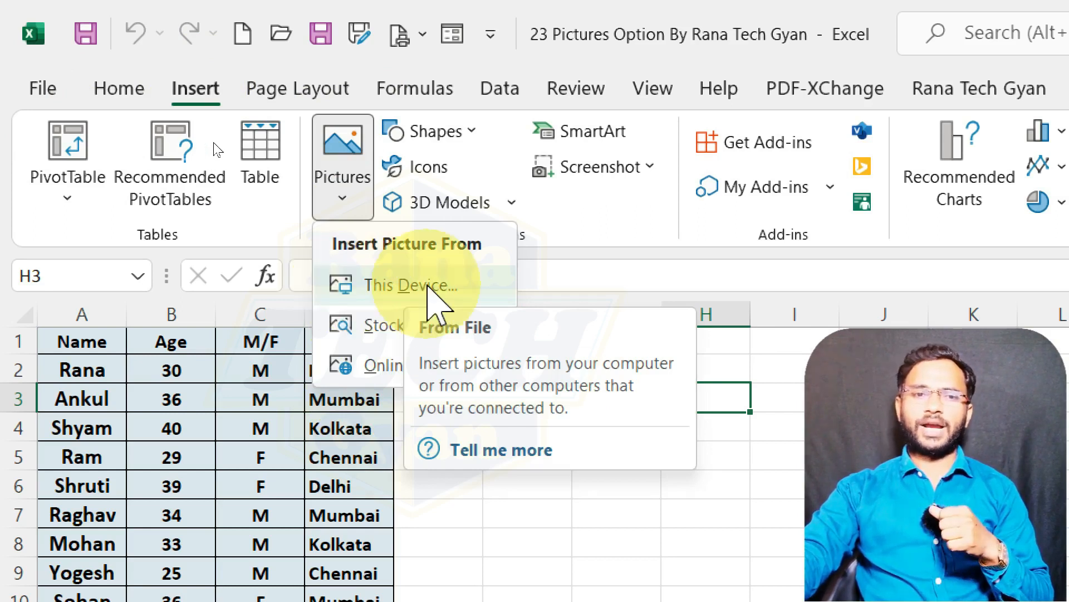
{"action": "left_click", "coordinate": [428, 284]}
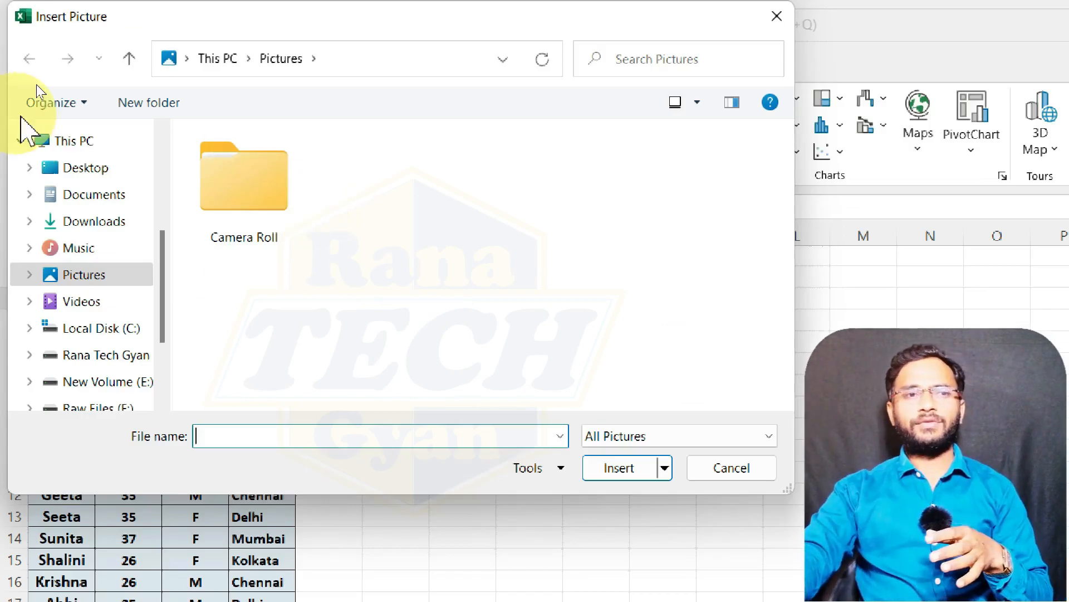
{"action": "left_click", "coordinate": [58, 147]}
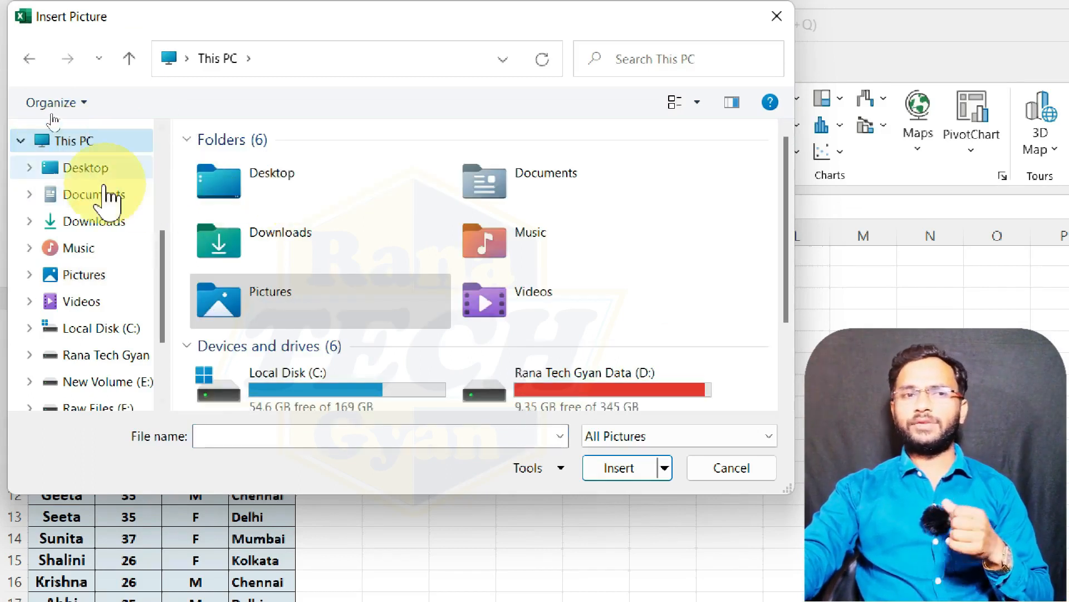
{"action": "left_click", "coordinate": [71, 169]}
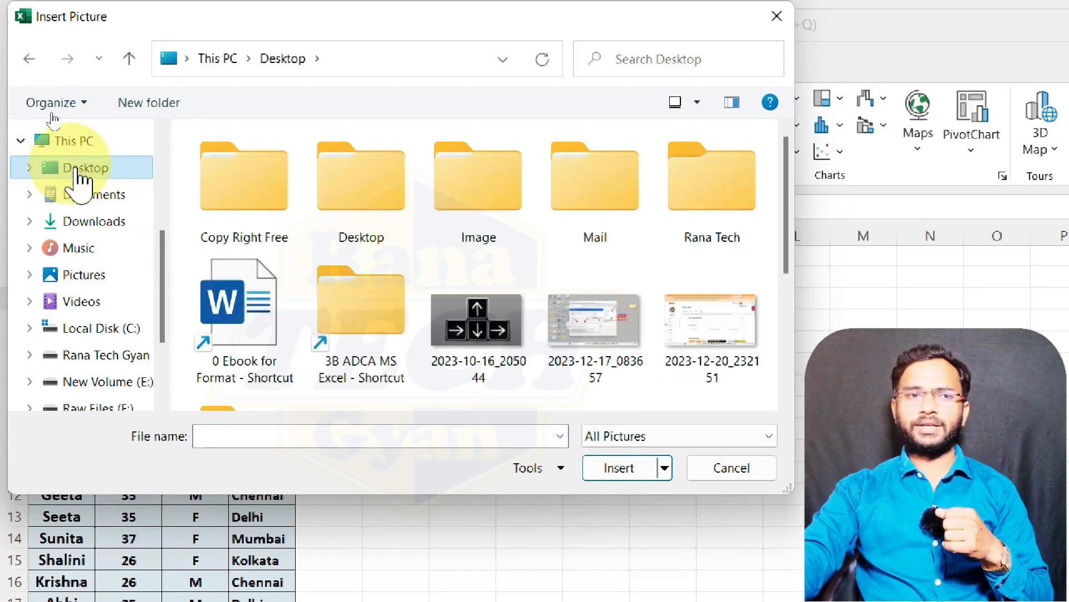
{"action": "double_click", "coordinate": [252, 191]}
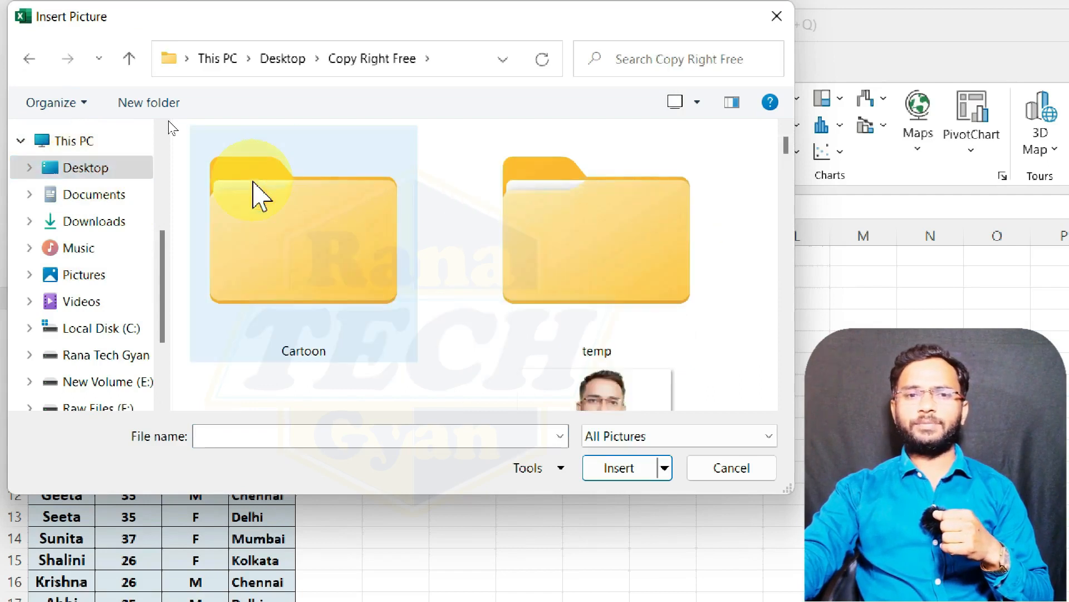
Step: Insert the 200px-Intel_4004 picture into the worksheet
{"action": "scroll", "coordinate": [583, 281], "scroll_direction": "down", "scroll_amount": 3}
{"action": "scroll", "coordinate": [582, 281], "scroll_direction": "down", "scroll_amount": 5}
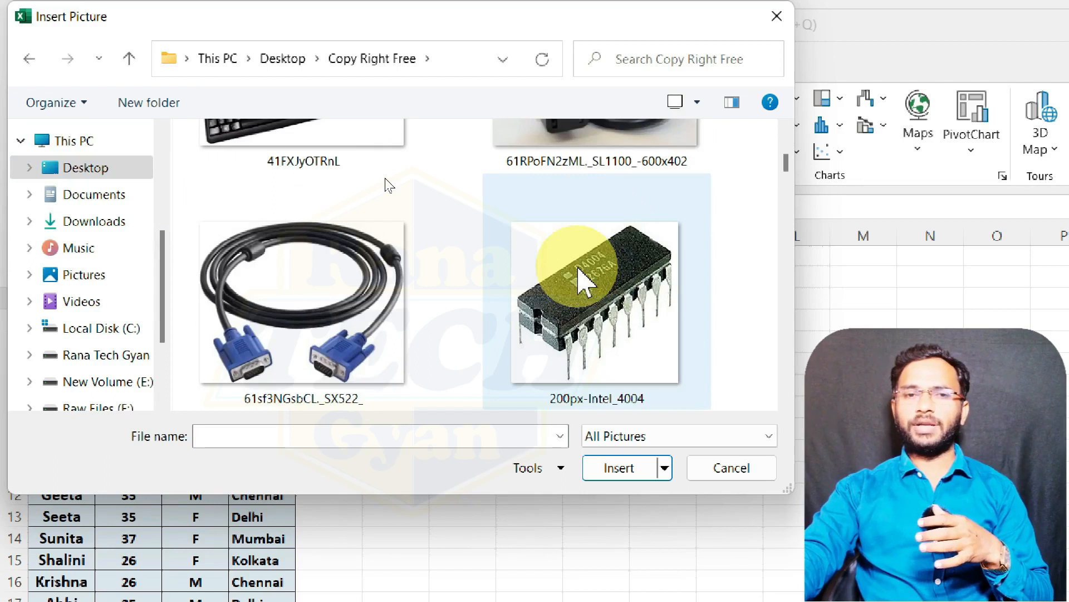
{"action": "scroll", "coordinate": [579, 282], "scroll_direction": "down", "scroll_amount": 3}
{"action": "scroll", "coordinate": [584, 276], "scroll_direction": "up", "scroll_amount": 2}
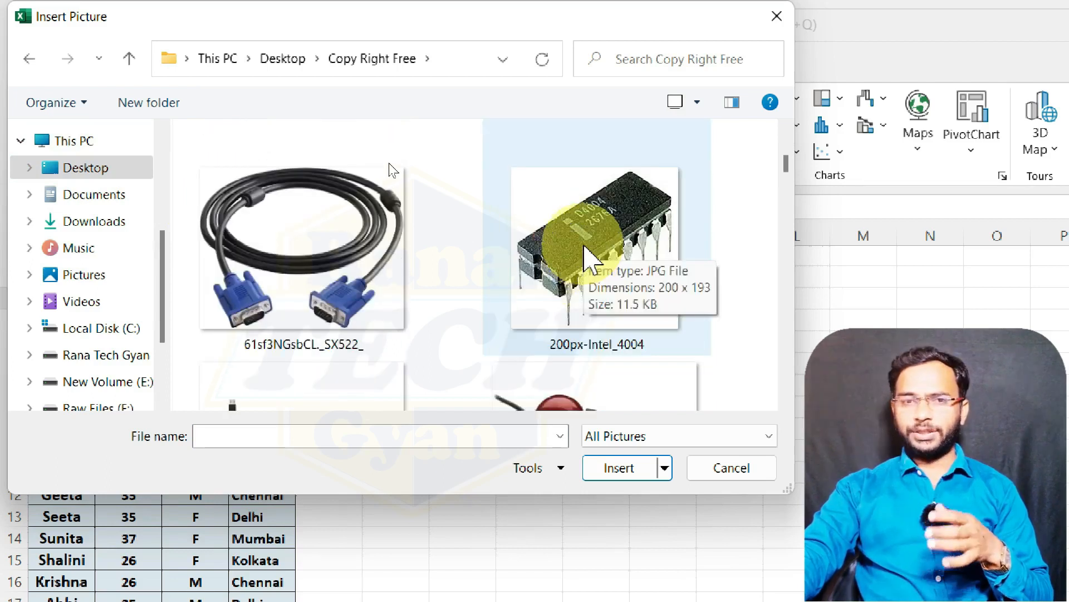
{"action": "left_click", "coordinate": [585, 256]}
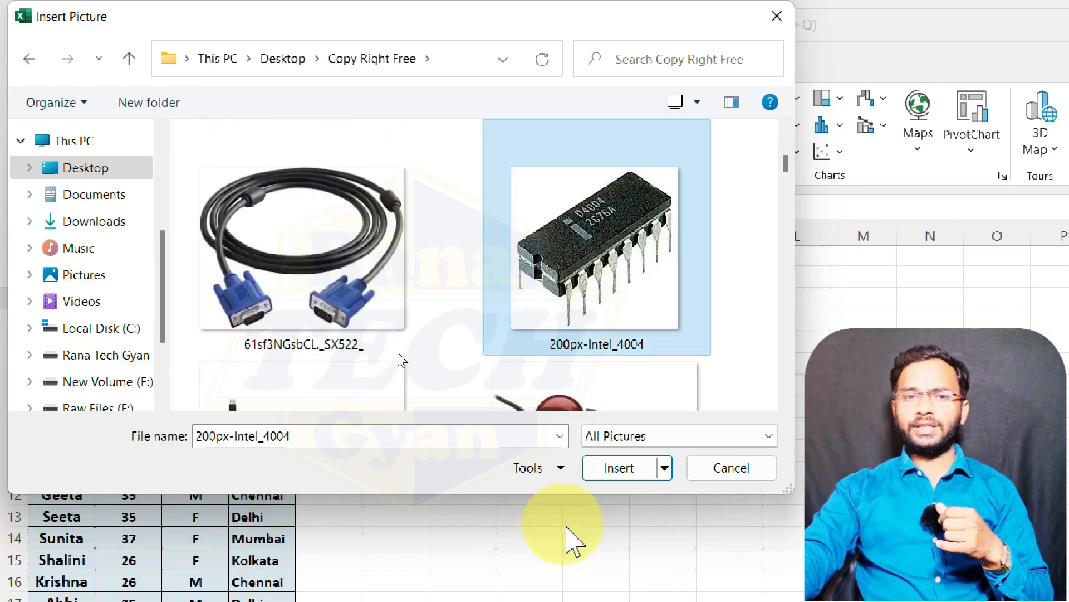
{"action": "left_click", "coordinate": [616, 471]}
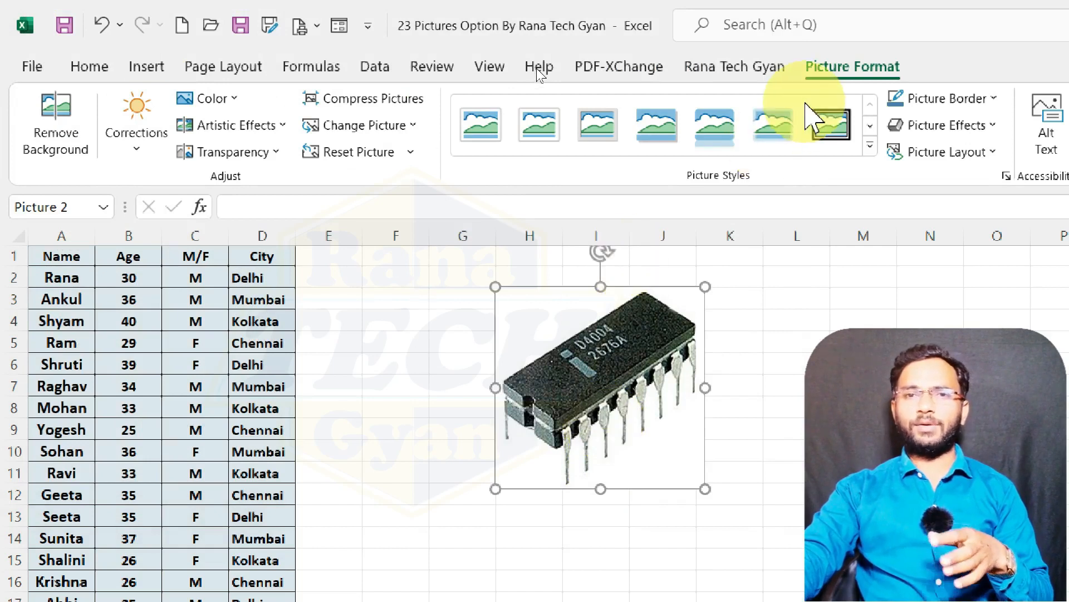
{"action": "left_click", "coordinate": [830, 124]}
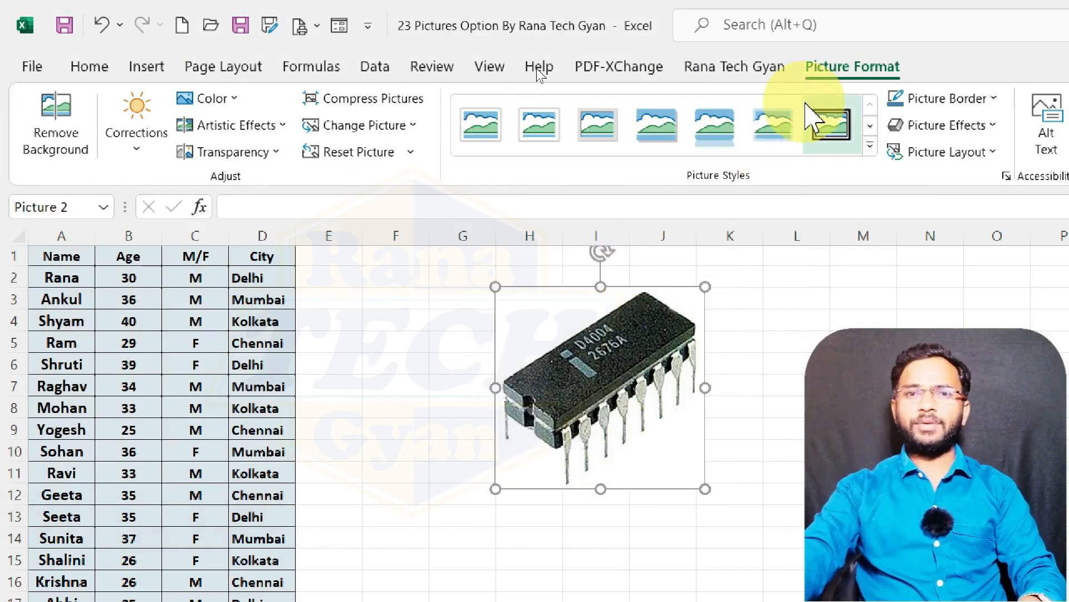
{"action": "key", "text": "super"}
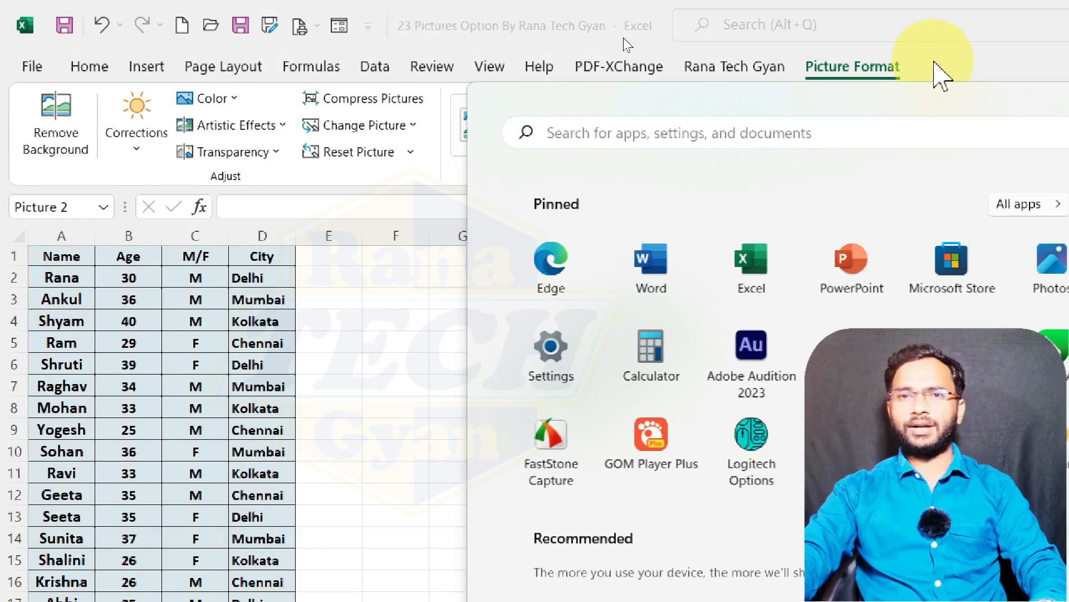
{"action": "key", "text": "super"}
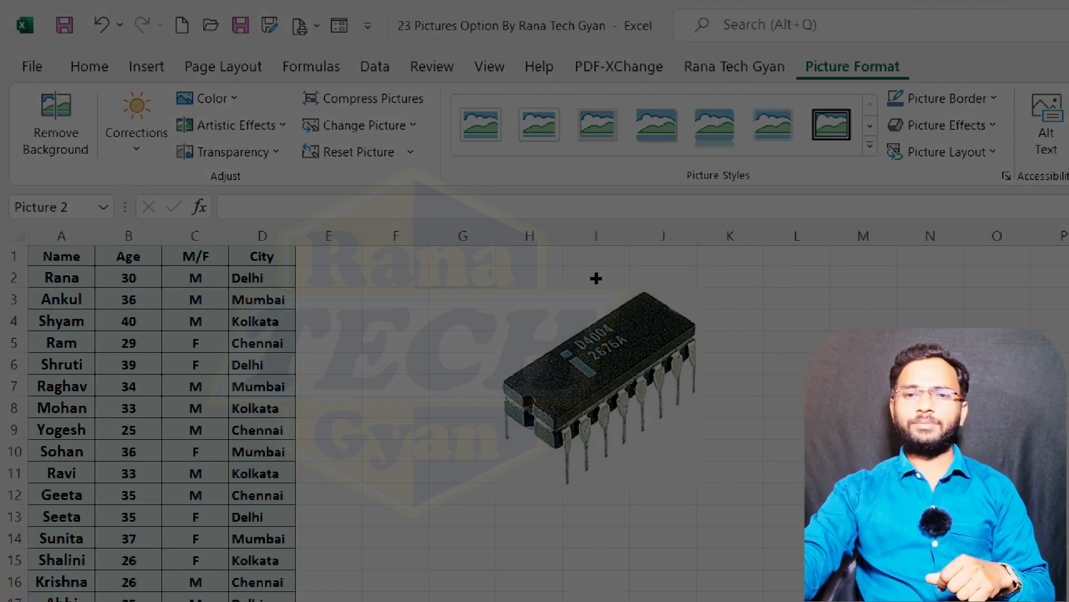
{"action": "key", "text": "Escape"}
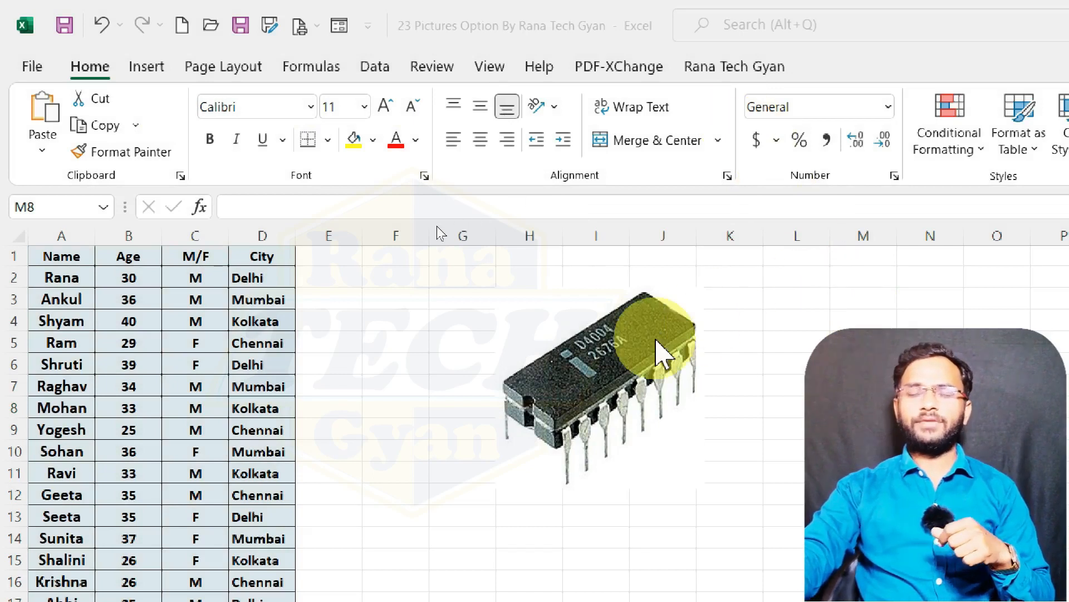
Step: Select the chip picture, show its formatting options, and move it over the table's M/F and City columns
{"action": "left_click", "coordinate": [657, 352]}
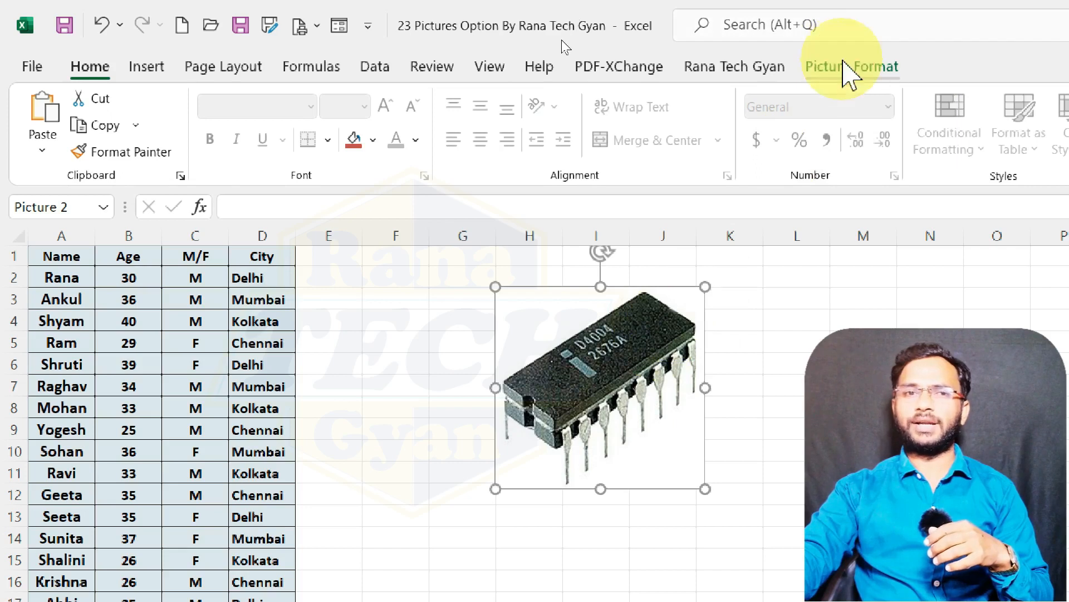
{"action": "left_click", "coordinate": [835, 68]}
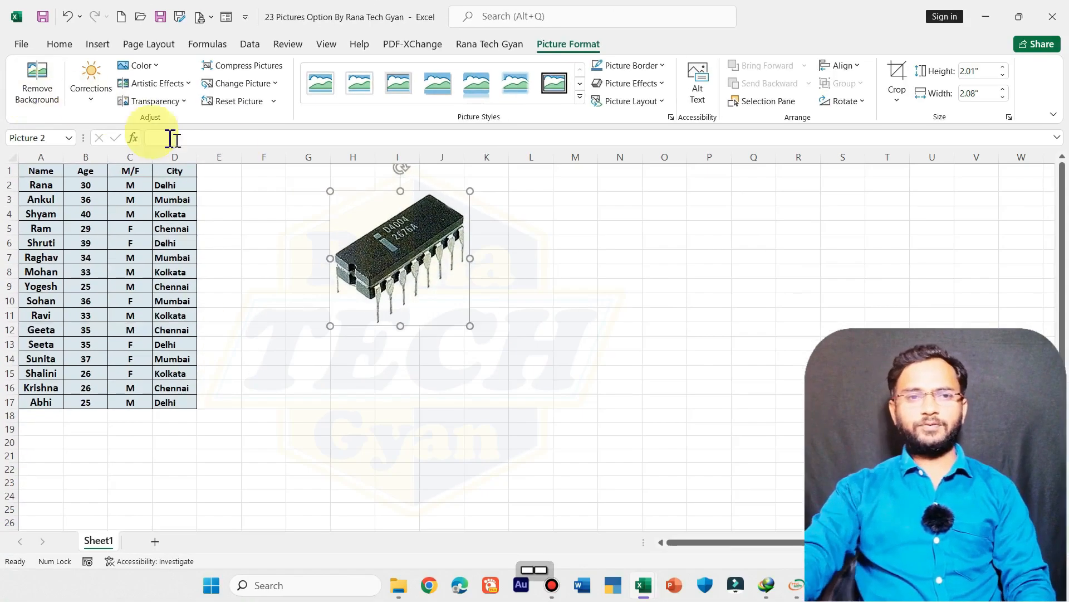
{"action": "left_click_drag", "start_coordinate": [375, 240], "coordinate": [172, 245]}
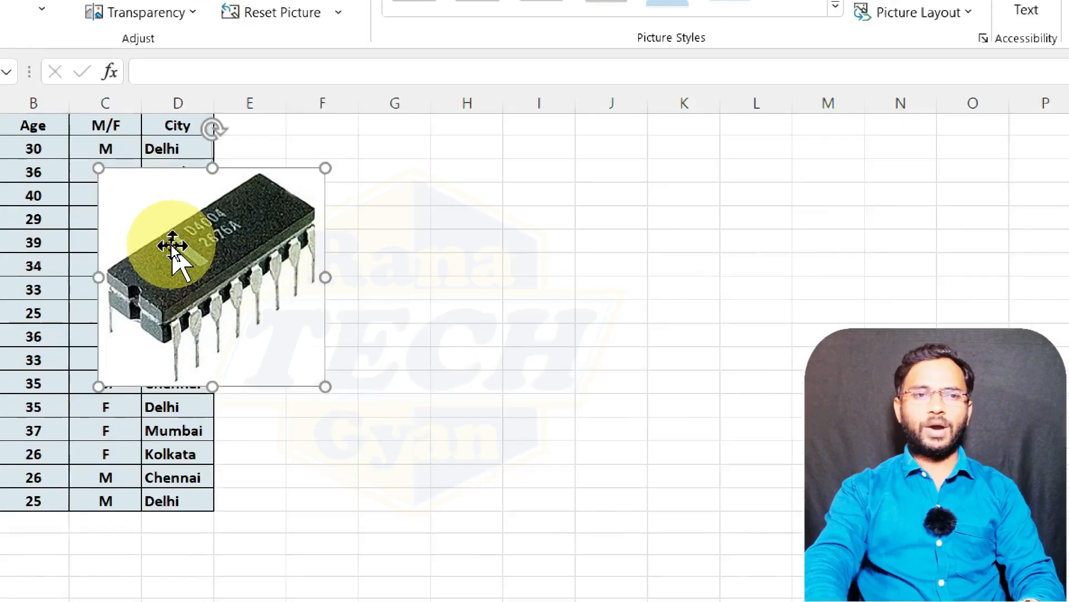
{"action": "mouse_move", "coordinate": [184, 210]}
{"action": "left_mouse_down"}
{"action": "mouse_move", "coordinate": [265, 203]}
{"action": "mouse_move", "coordinate": [148, 222]}
{"action": "mouse_move", "coordinate": [136, 237]}
{"action": "mouse_move", "coordinate": [164, 205]}
{"action": "left_mouse_up"}
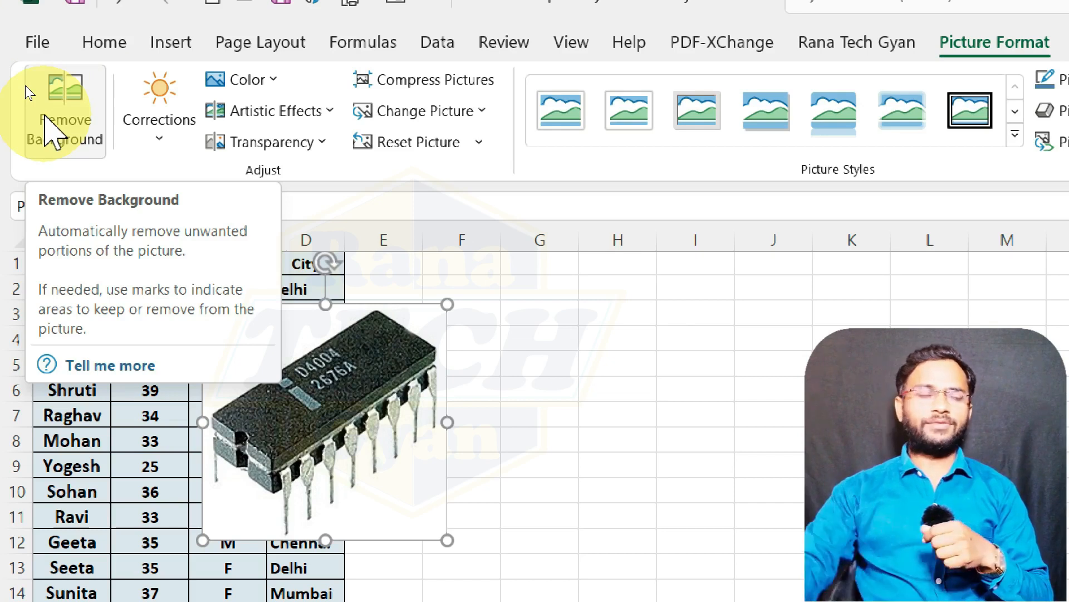
Step: Remove the chip picture's background, marking the pins at its far end as areas to keep, and keep the changes
{"action": "left_click", "coordinate": [52, 131]}
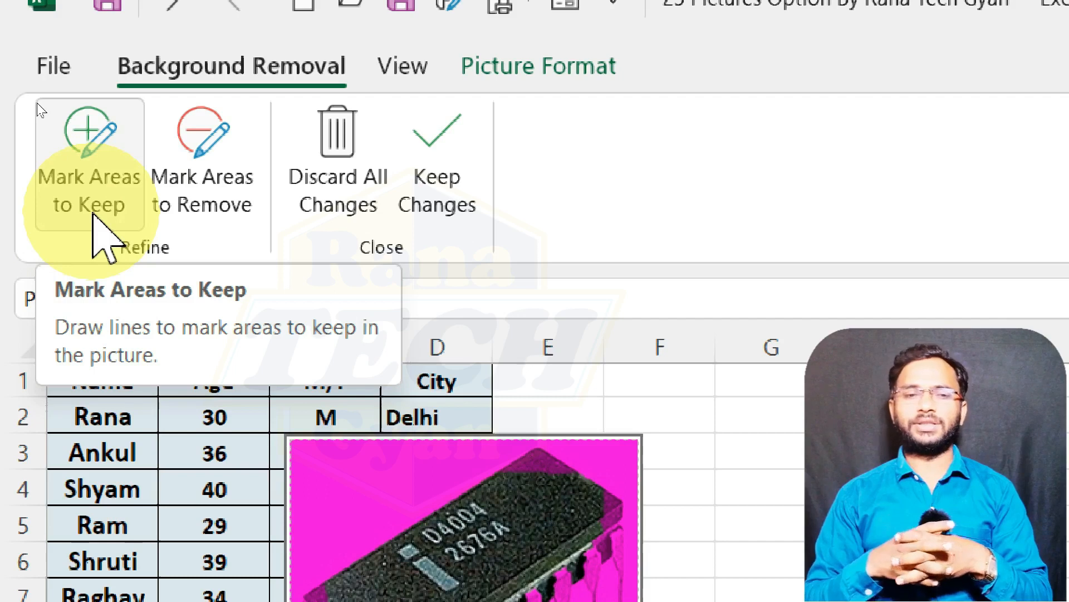
{"action": "left_click", "coordinate": [192, 187]}
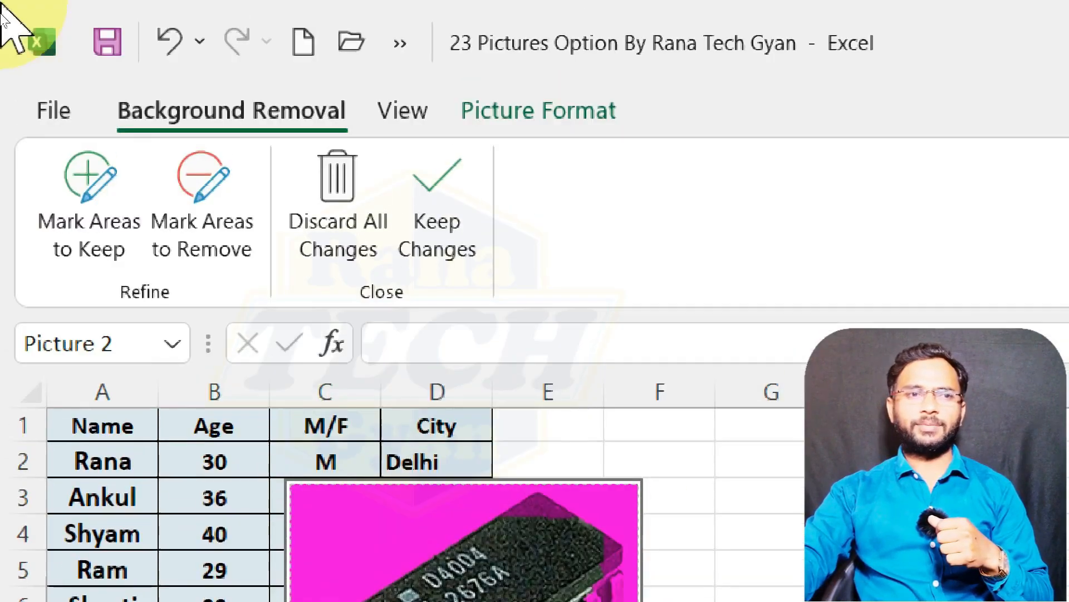
{"action": "left_click", "coordinate": [86, 234]}
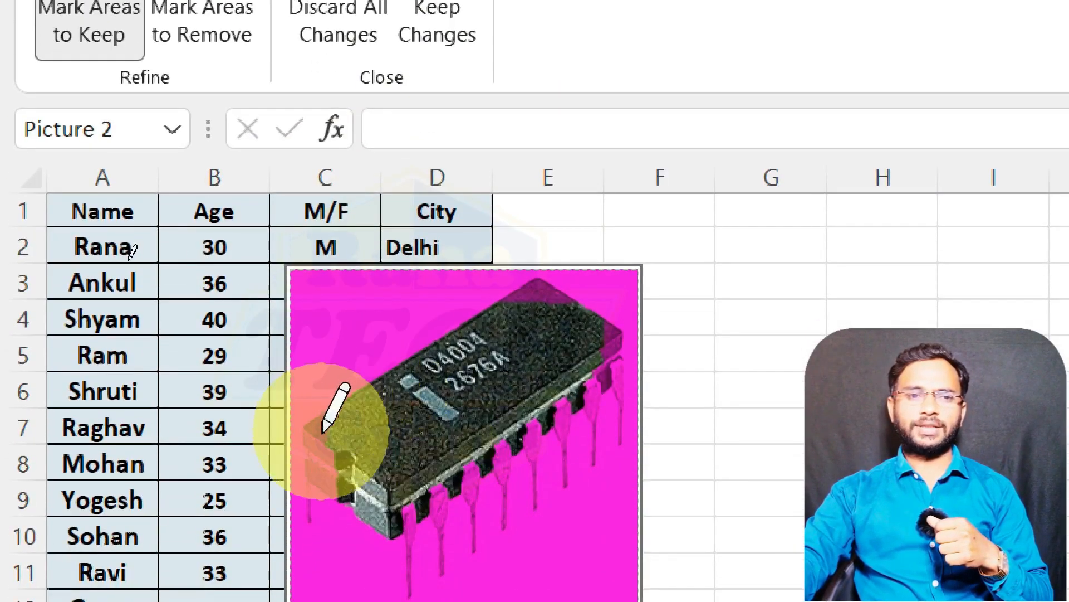
{"action": "left_click_drag", "start_coordinate": [324, 445], "coordinate": [322, 476]}
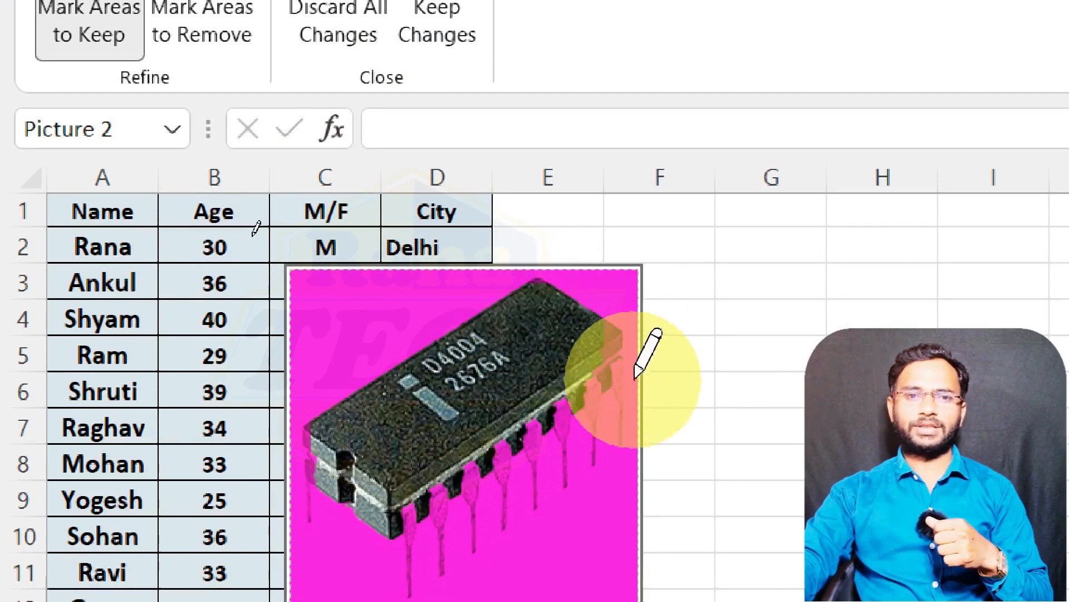
{"action": "left_click", "coordinate": [616, 381]}
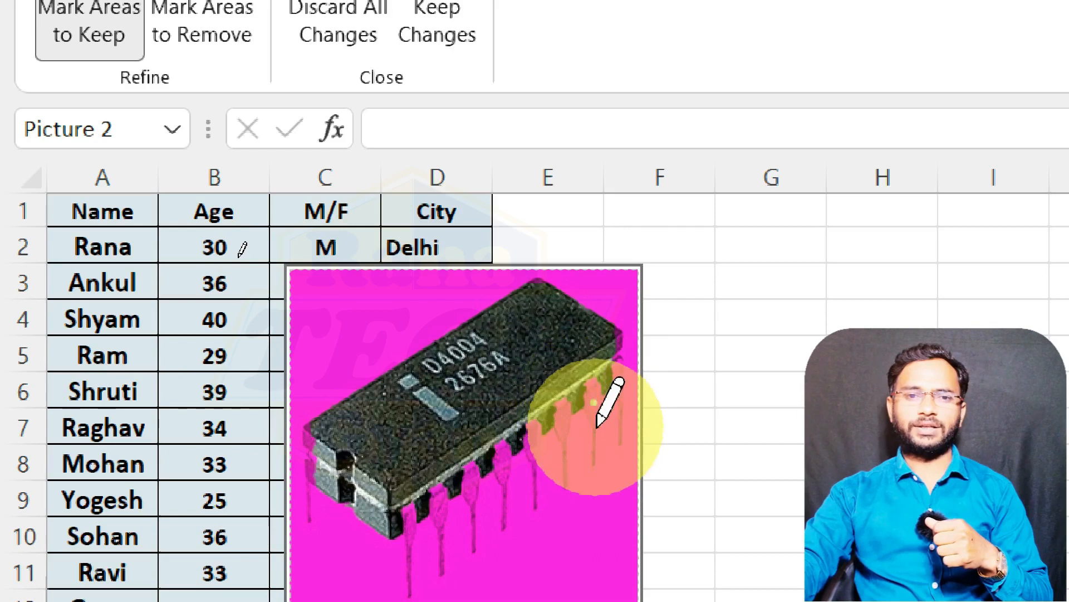
{"action": "left_click_drag", "start_coordinate": [598, 425], "coordinate": [601, 357]}
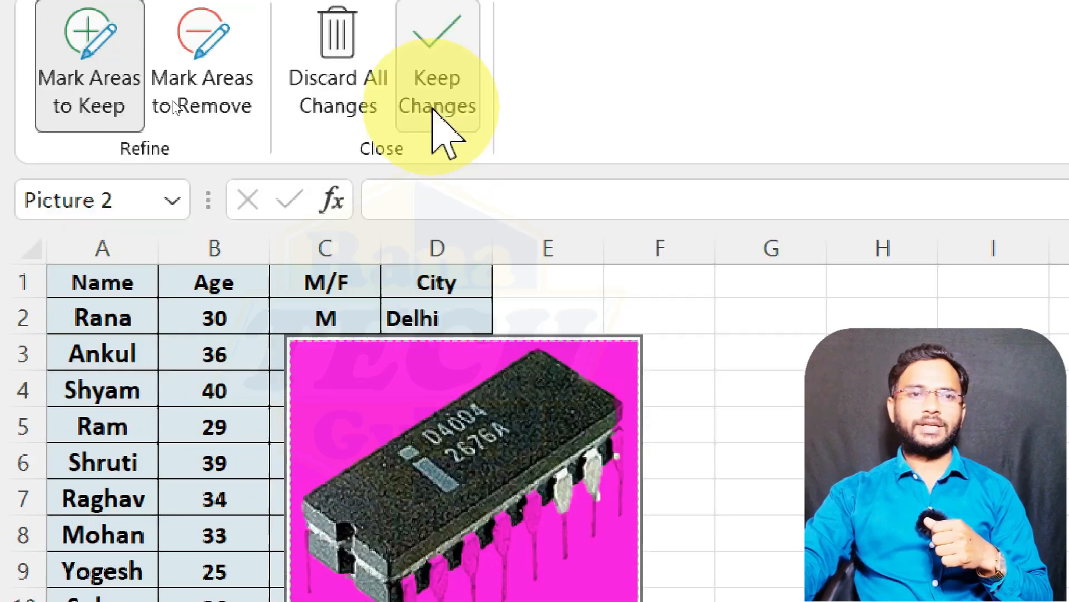
{"action": "left_click", "coordinate": [440, 22]}
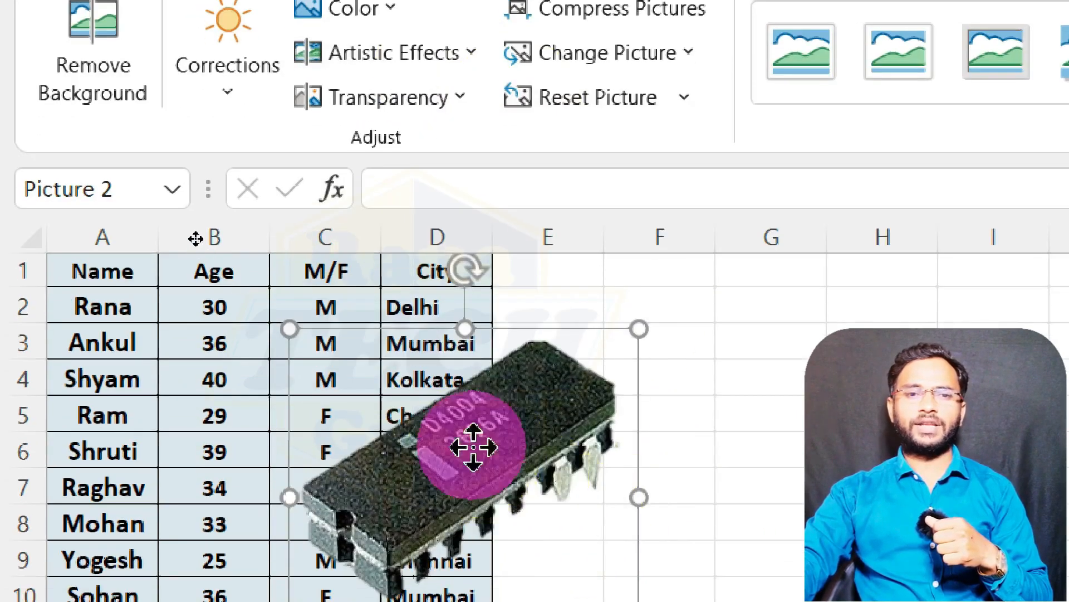
Step: Move the chip picture off the table to columns M to O and apply a brighter Brightness/Contrast correction preset
{"action": "left_click_drag", "start_coordinate": [468, 454], "coordinate": [389, 393]}
{"action": "left_click_drag", "start_coordinate": [210, 376], "coordinate": [498, 431]}
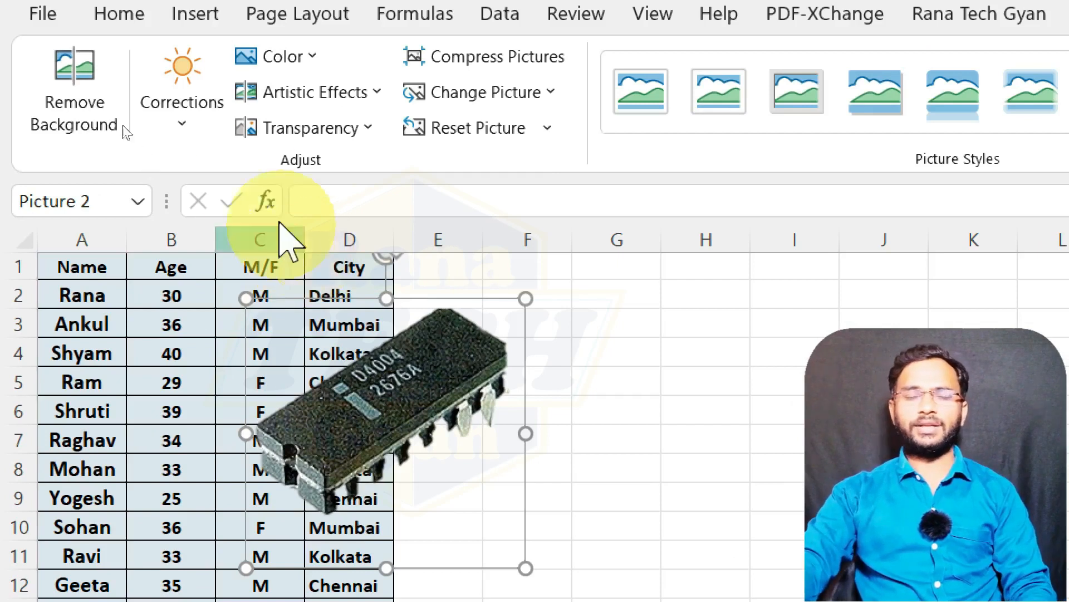
{"action": "left_click", "coordinate": [182, 134]}
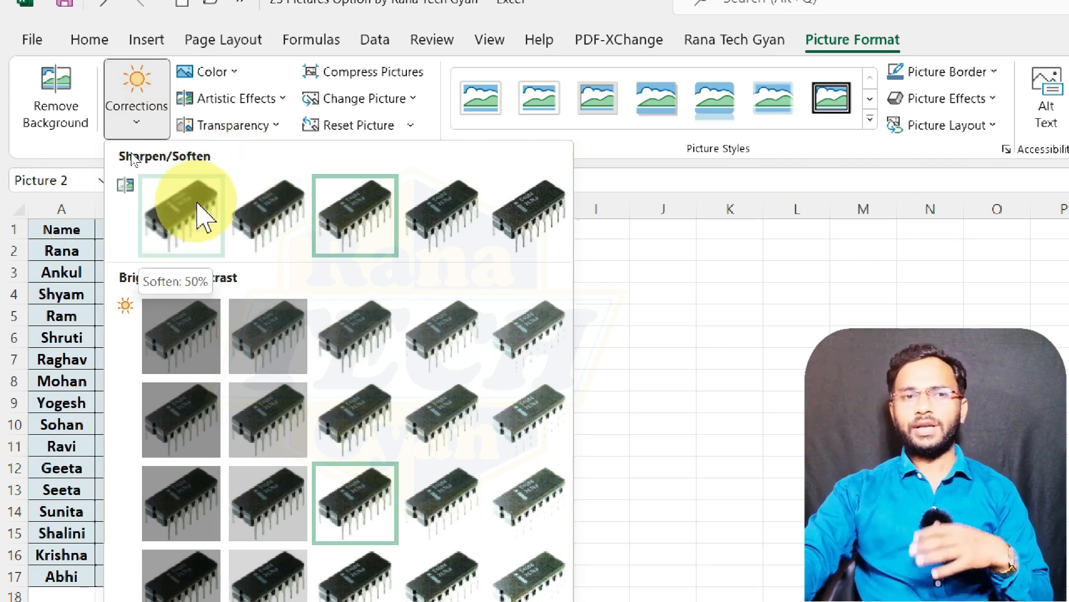
{"action": "left_click", "coordinate": [671, 418]}
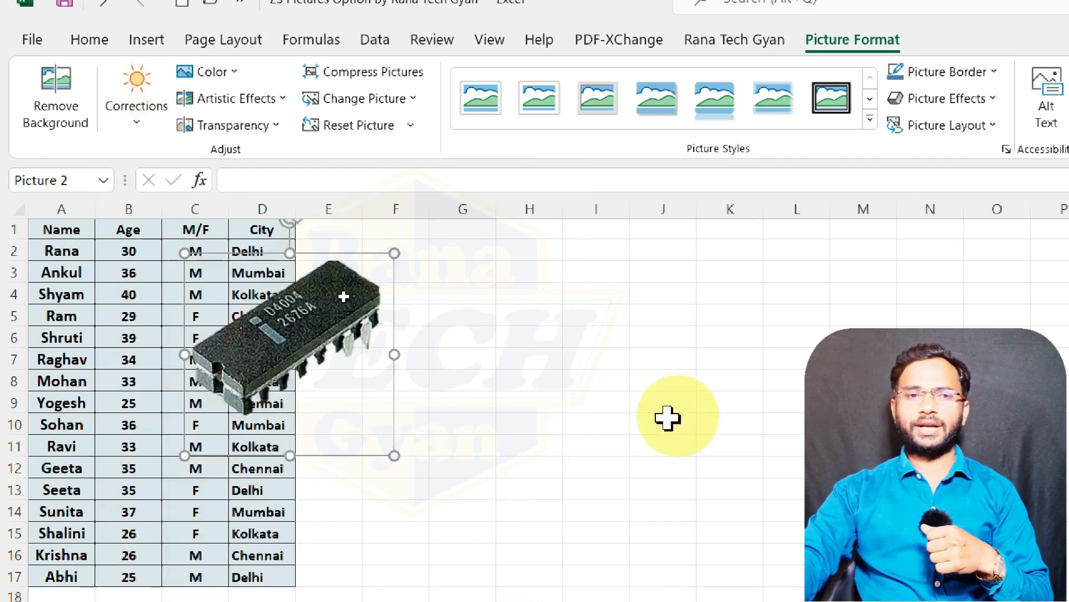
{"action": "left_click_drag", "start_coordinate": [215, 252], "coordinate": [791, 250]}
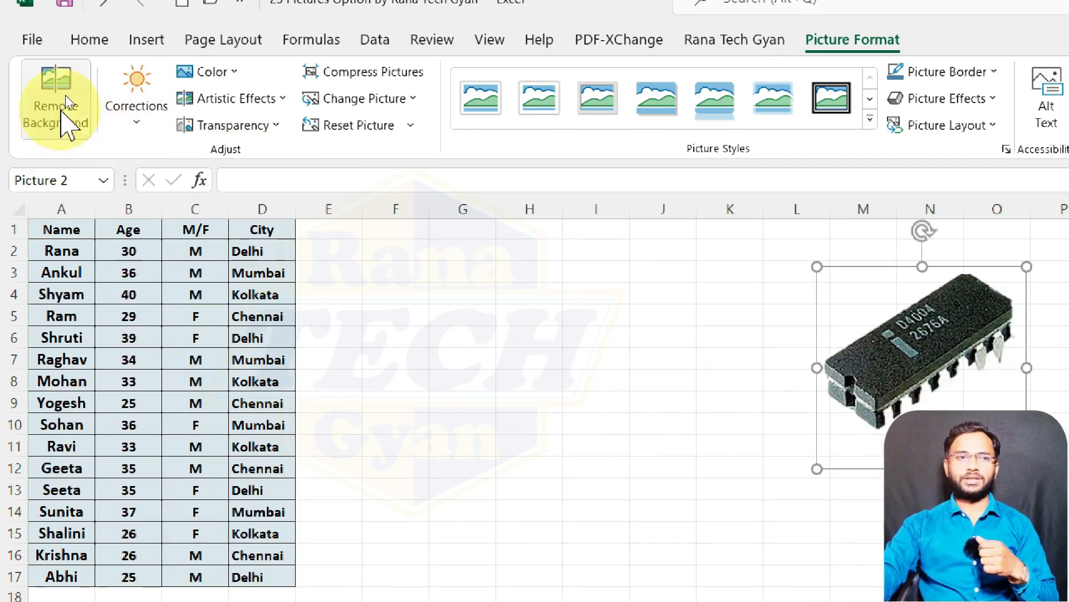
{"action": "left_click", "coordinate": [133, 109]}
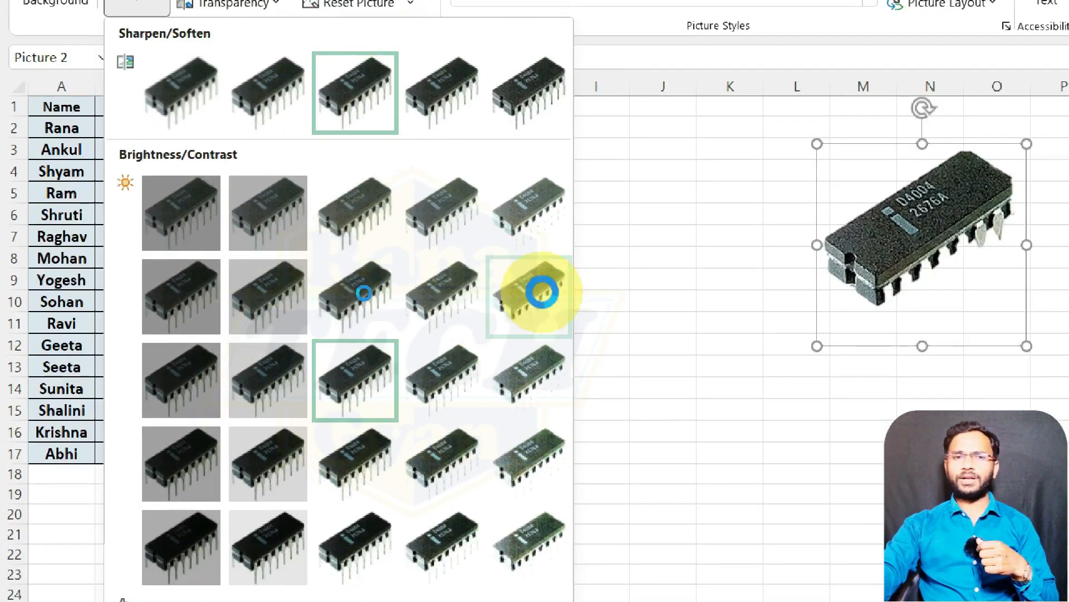
{"action": "left_click", "coordinate": [541, 292]}
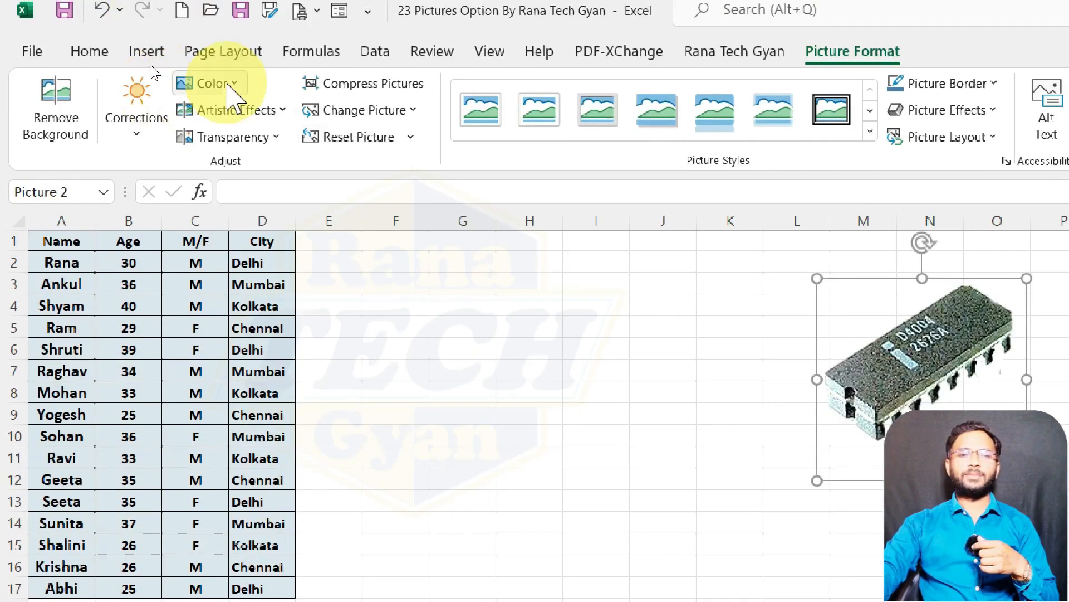
Step: Examine the Color presets and preview the Artistic Effects on the chip picture without applying any
{"action": "left_click", "coordinate": [222, 86]}
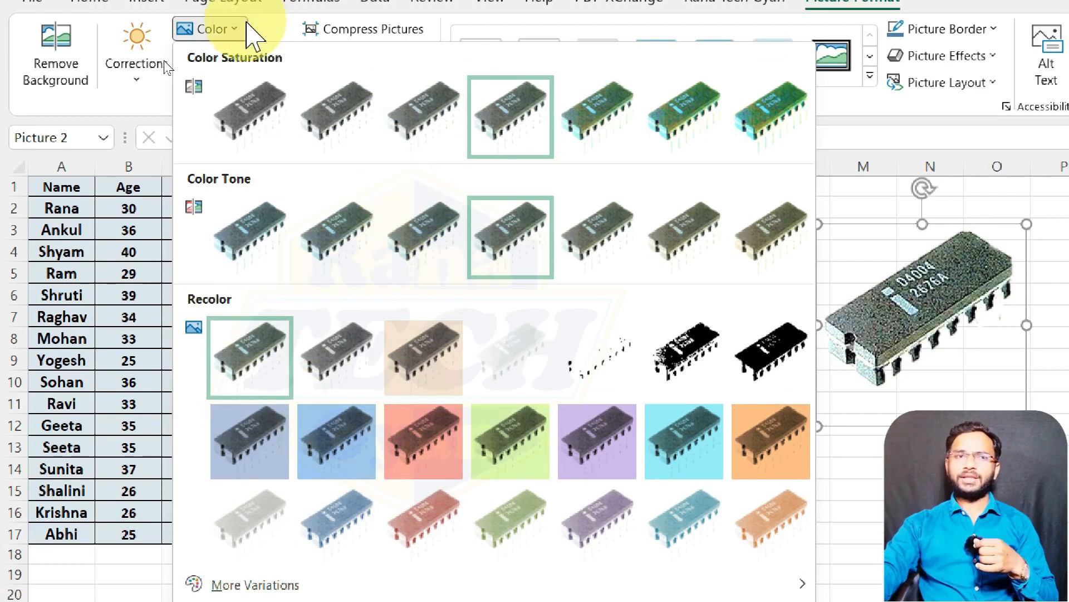
{"action": "left_click", "coordinate": [232, 11]}
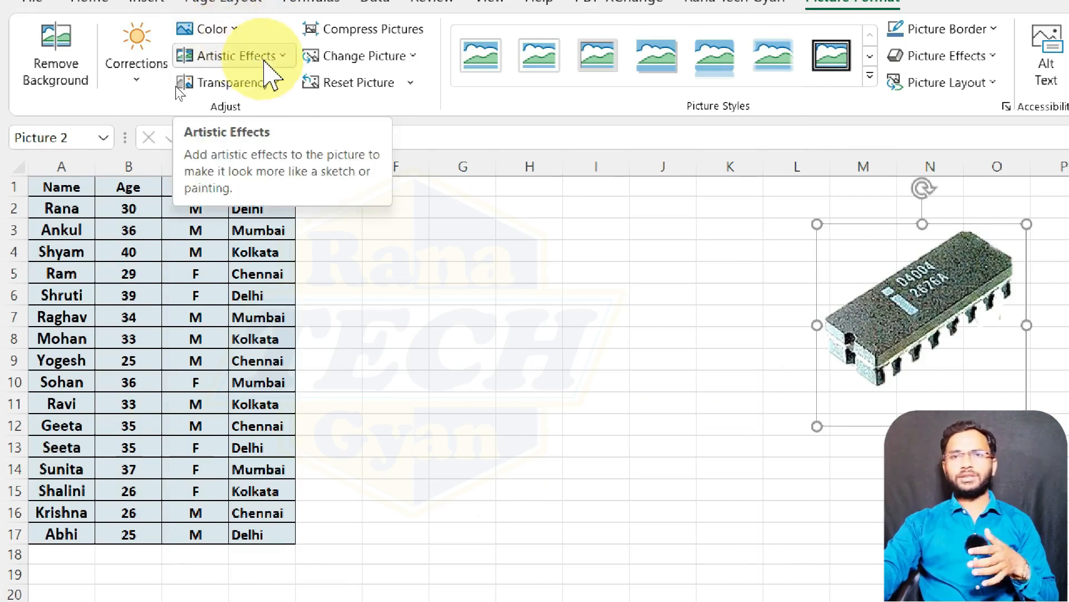
{"action": "left_click", "coordinate": [265, 60]}
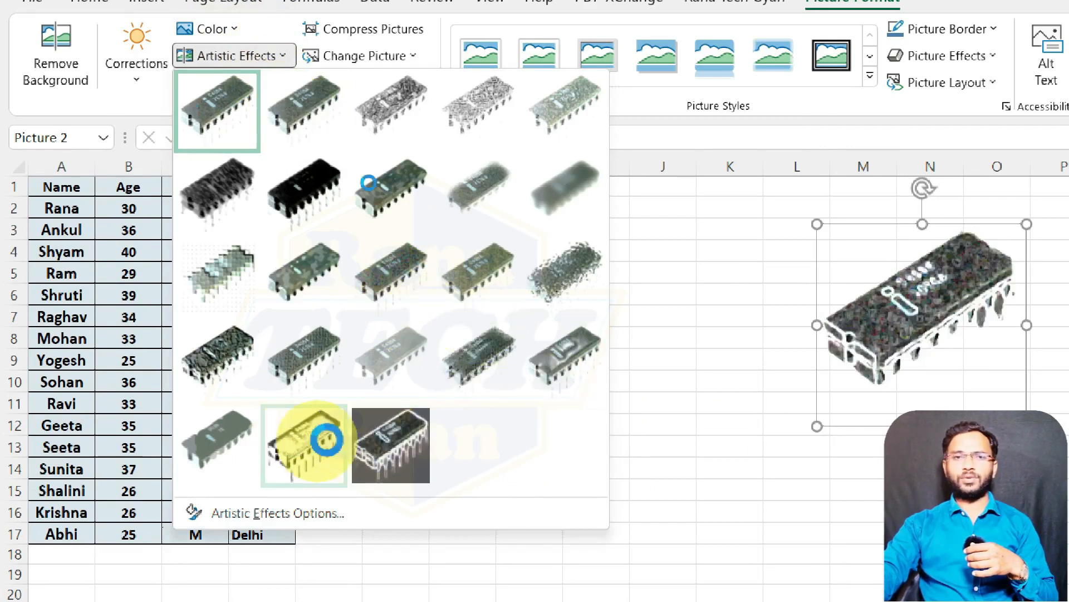
{"action": "left_click", "coordinate": [632, 107]}
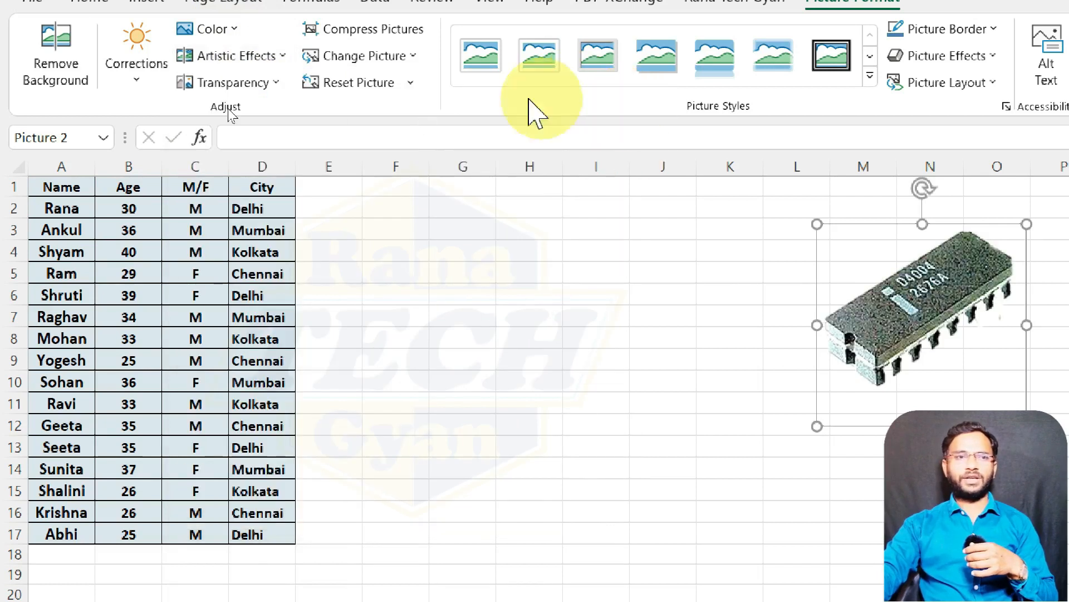
Step: Move the chip picture onto the table over columns B to E and apply the second most transparent Transparency preset
{"action": "left_click", "coordinate": [242, 87]}
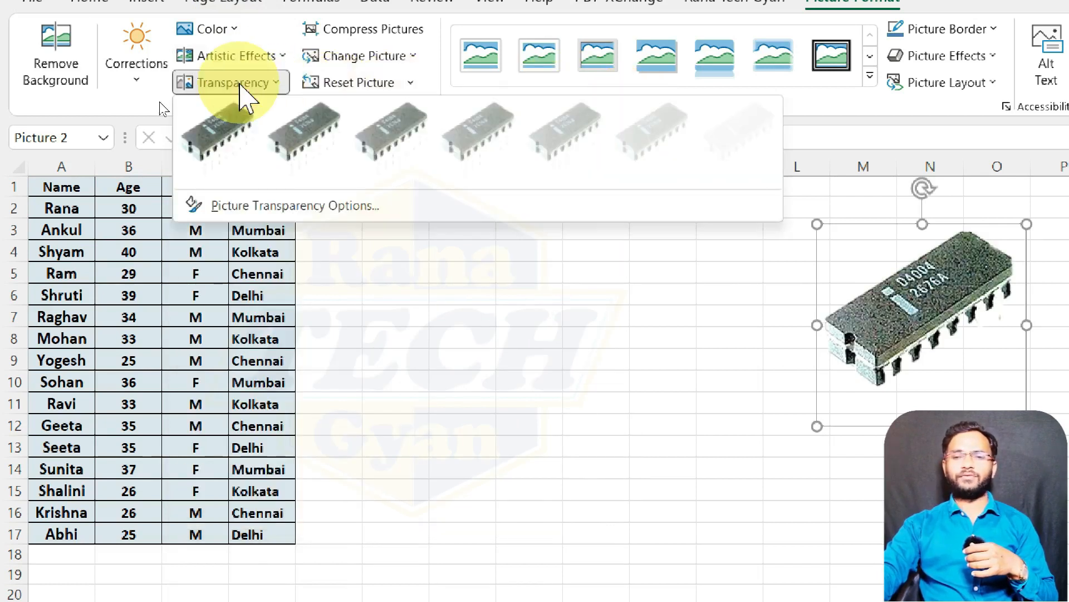
{"action": "left_click", "coordinate": [888, 334]}
{"action": "mouse_move", "coordinate": [830, 322]}
{"action": "left_mouse_down"}
{"action": "mouse_move", "coordinate": [342, 358]}
{"action": "mouse_move", "coordinate": [162, 353]}
{"action": "mouse_move", "coordinate": [187, 355]}
{"action": "left_mouse_up"}
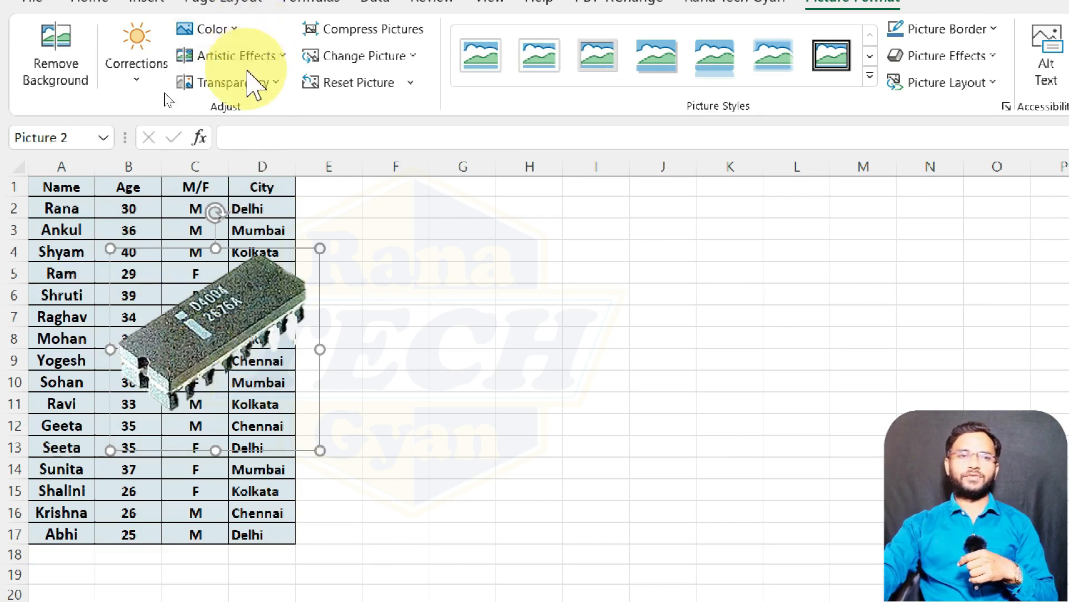
{"action": "left_click", "coordinate": [249, 75]}
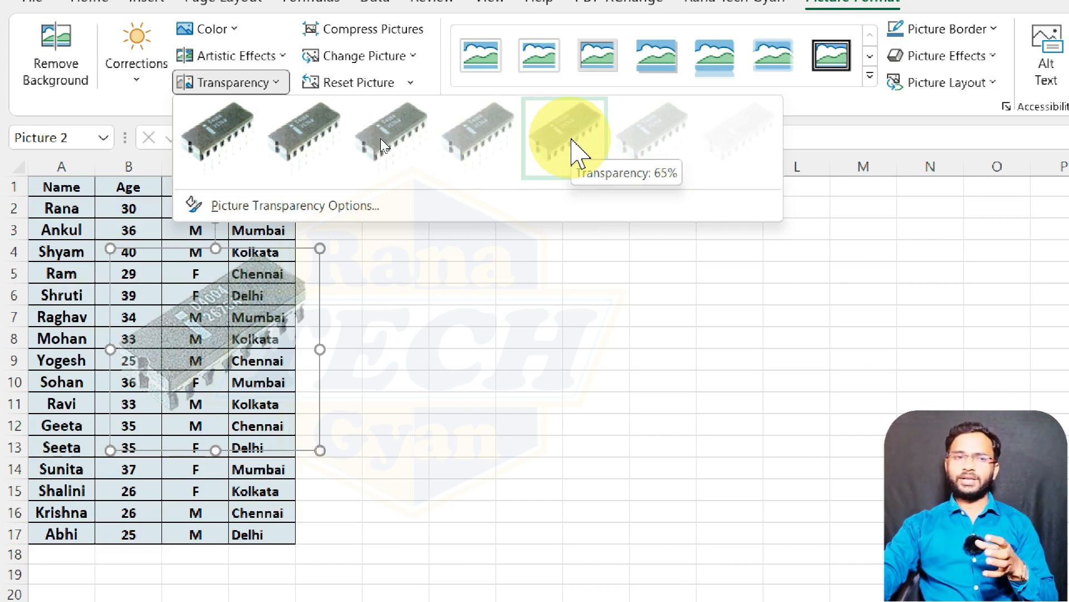
{"action": "left_click", "coordinate": [633, 134]}
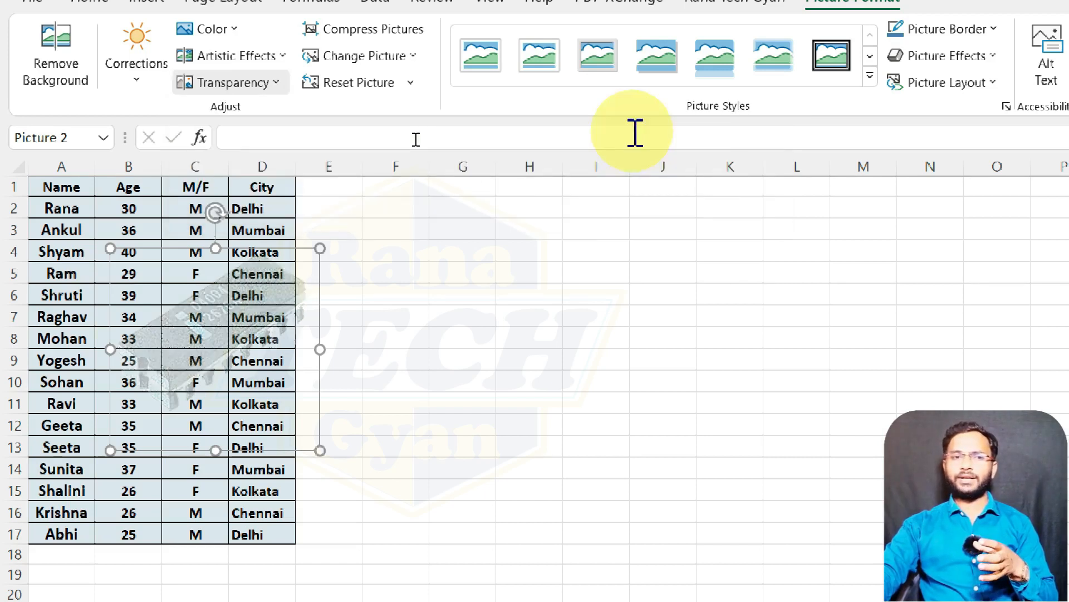
Step: Reselect the chip picture and set its transparency to 65%
{"action": "left_click", "coordinate": [485, 303]}
{"action": "left_click", "coordinate": [249, 310]}
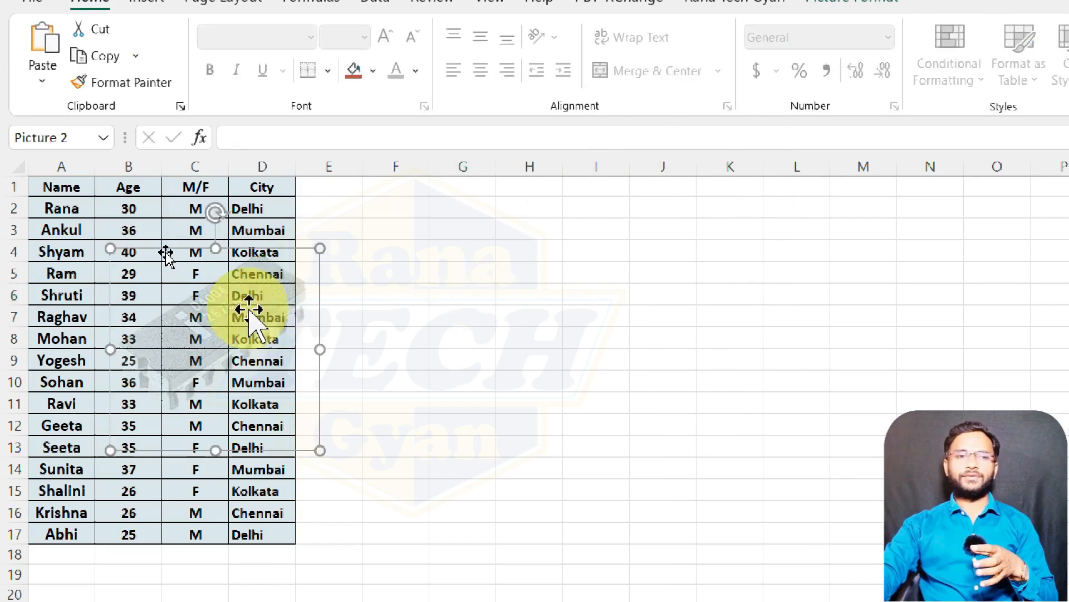
{"action": "left_click", "coordinate": [249, 310]}
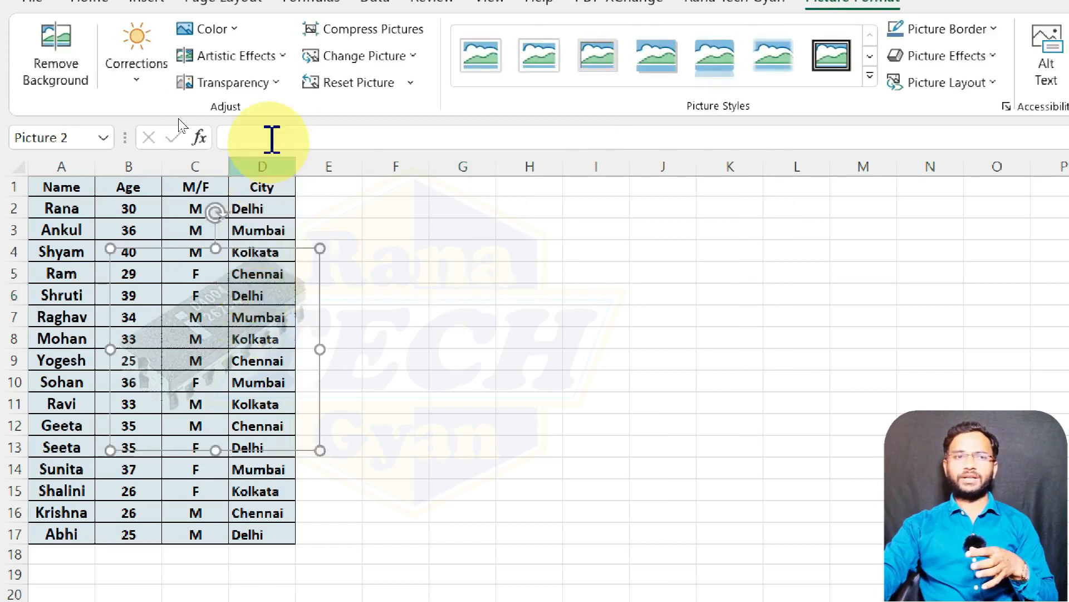
{"action": "left_click", "coordinate": [268, 84]}
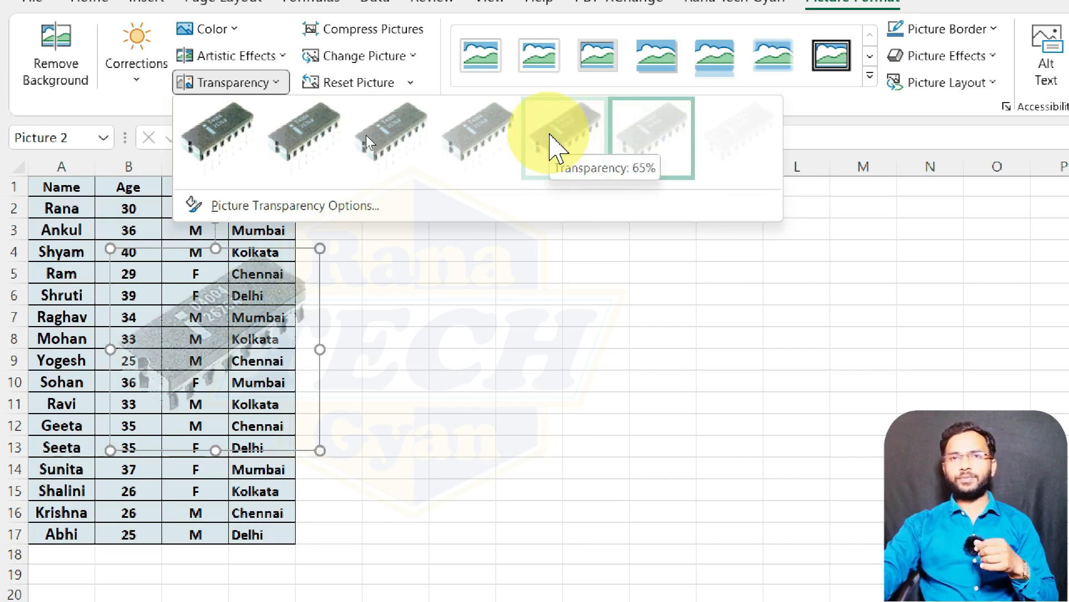
{"action": "left_click", "coordinate": [551, 139]}
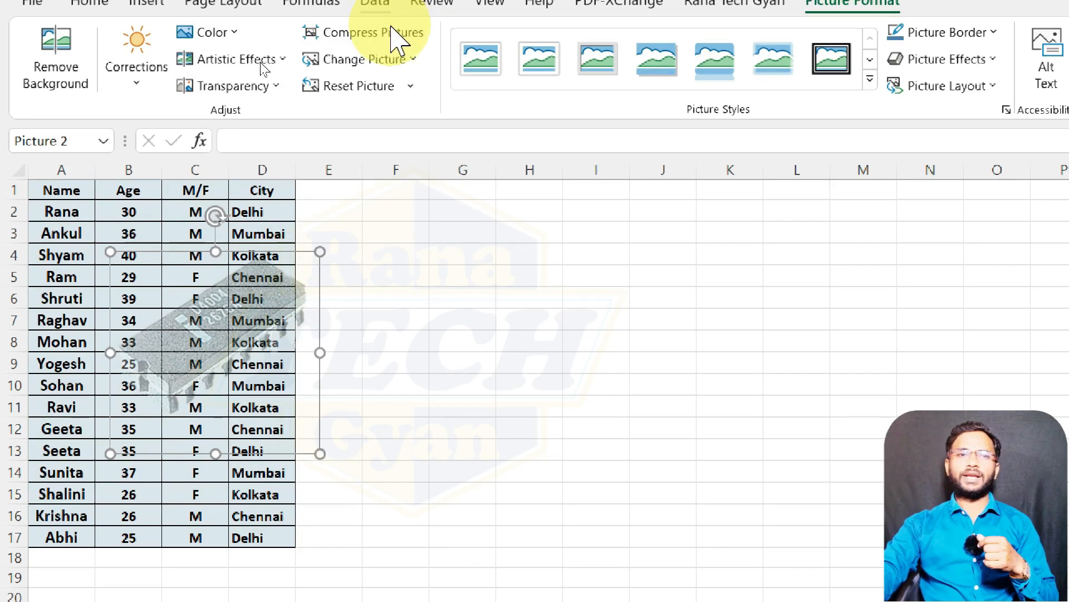
Step: Open the Compress Pictures options for the chip picture and choose the E-mail (96 ppi) resolution
{"action": "left_click", "coordinate": [390, 29]}
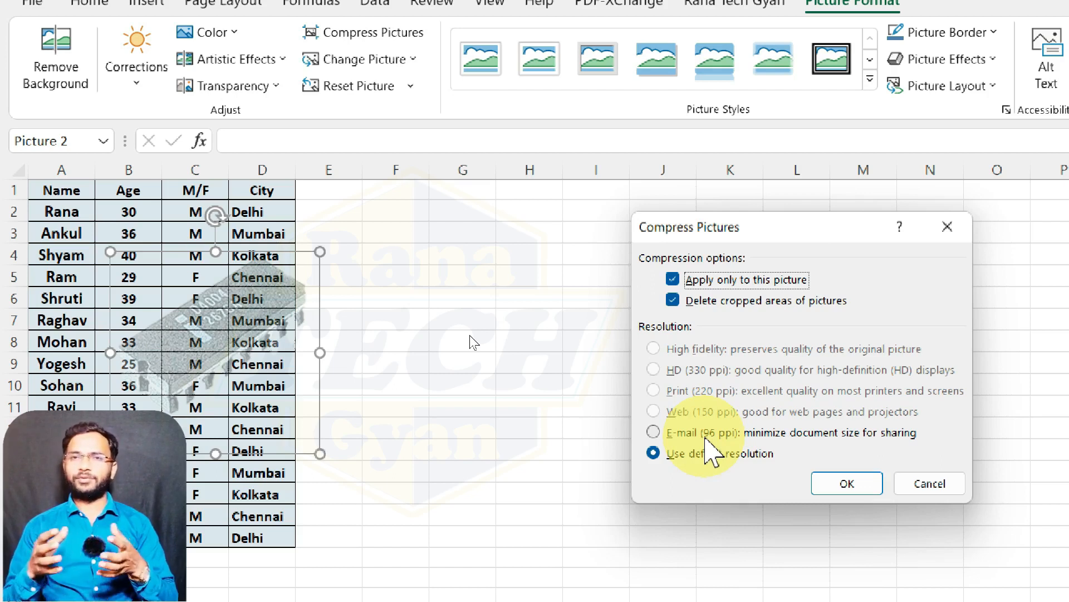
{"action": "left_click", "coordinate": [657, 434]}
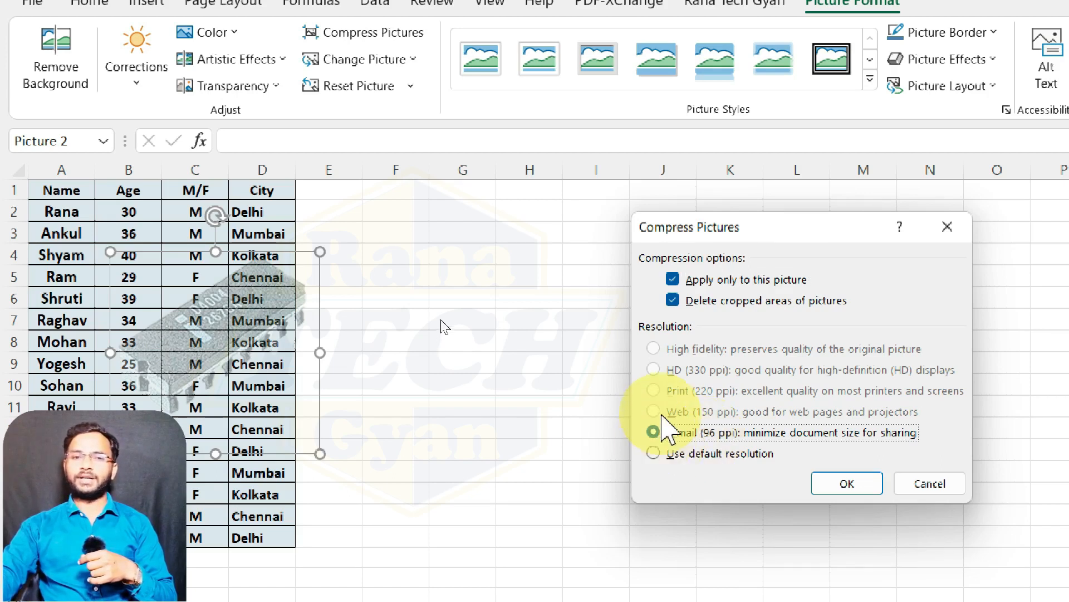
{"action": "left_click", "coordinate": [655, 433]}
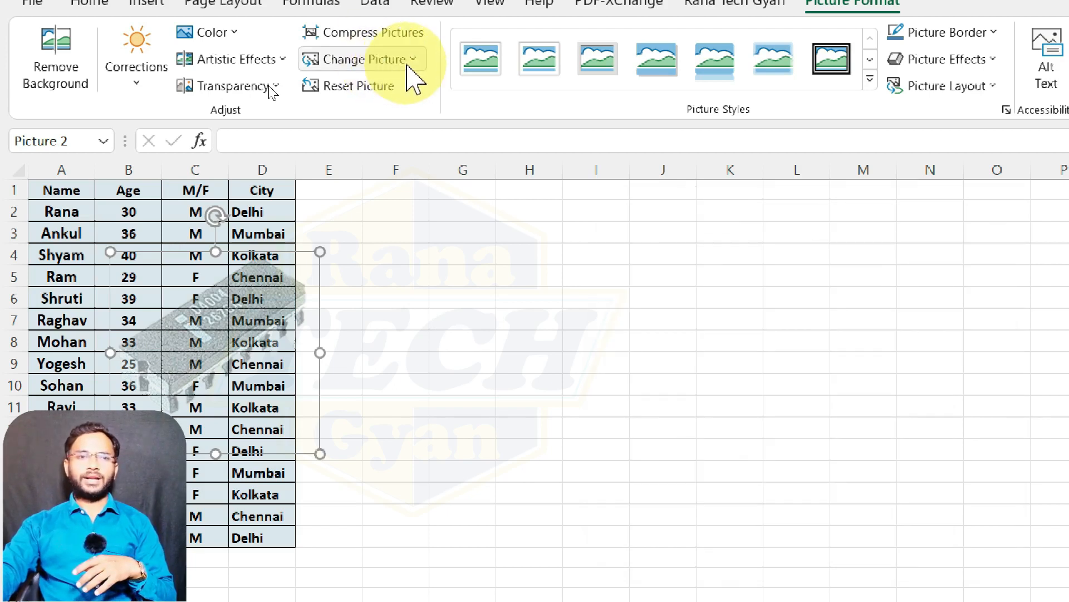
Step: Replace the chip picture with the race-car monitor picture "3D" from a file and move it to columns F to H
{"action": "left_click", "coordinate": [403, 63]}
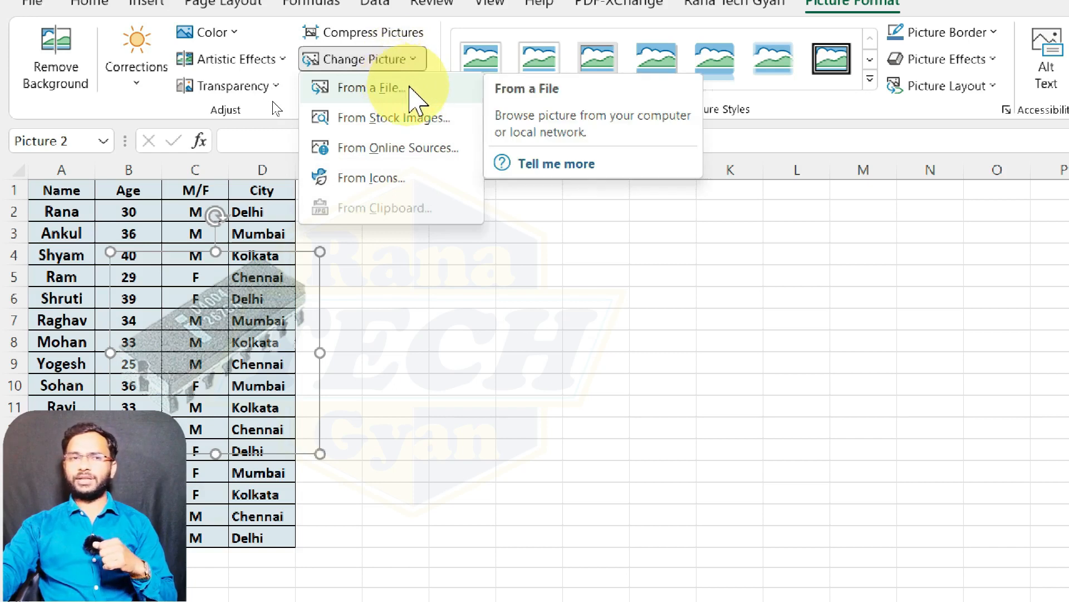
{"action": "left_click", "coordinate": [402, 87]}
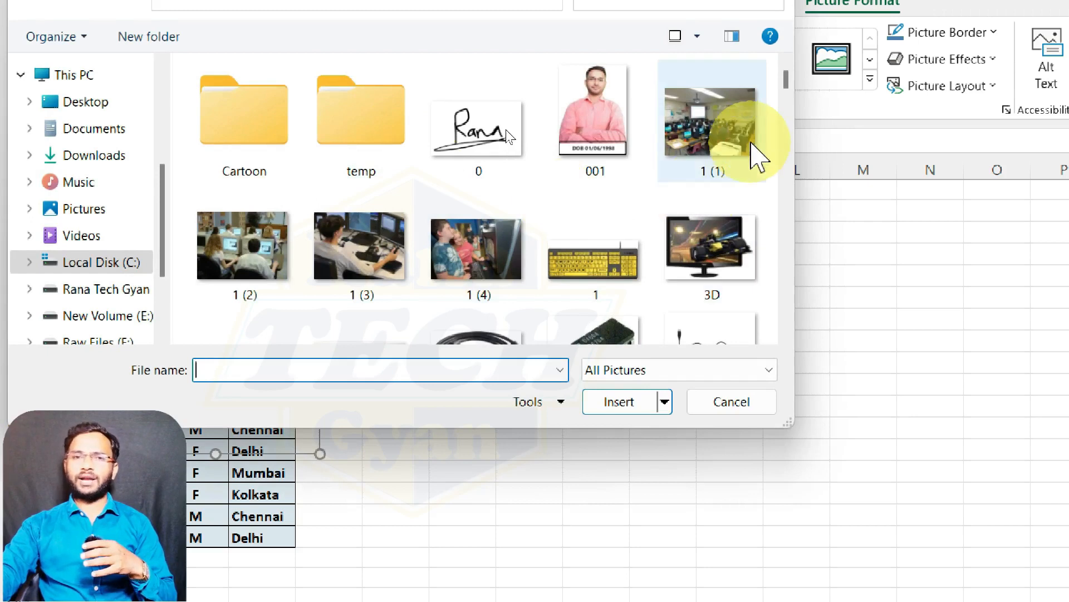
{"action": "mouse_move", "coordinate": [785, 62]}
{"action": "left_mouse_down"}
{"action": "mouse_move", "coordinate": [795, 106]}
{"action": "mouse_move", "coordinate": [788, 82]}
{"action": "left_mouse_up"}
{"action": "double_click", "coordinate": [715, 189]}
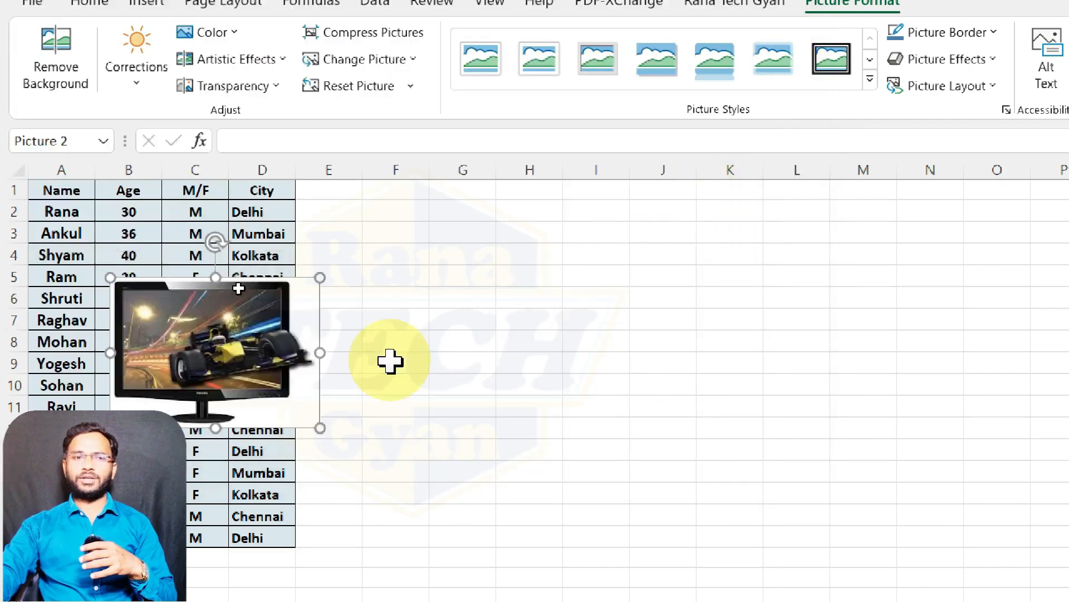
{"action": "left_click_drag", "start_coordinate": [293, 334], "coordinate": [561, 331]}
{"action": "left_click", "coordinate": [348, 34]}
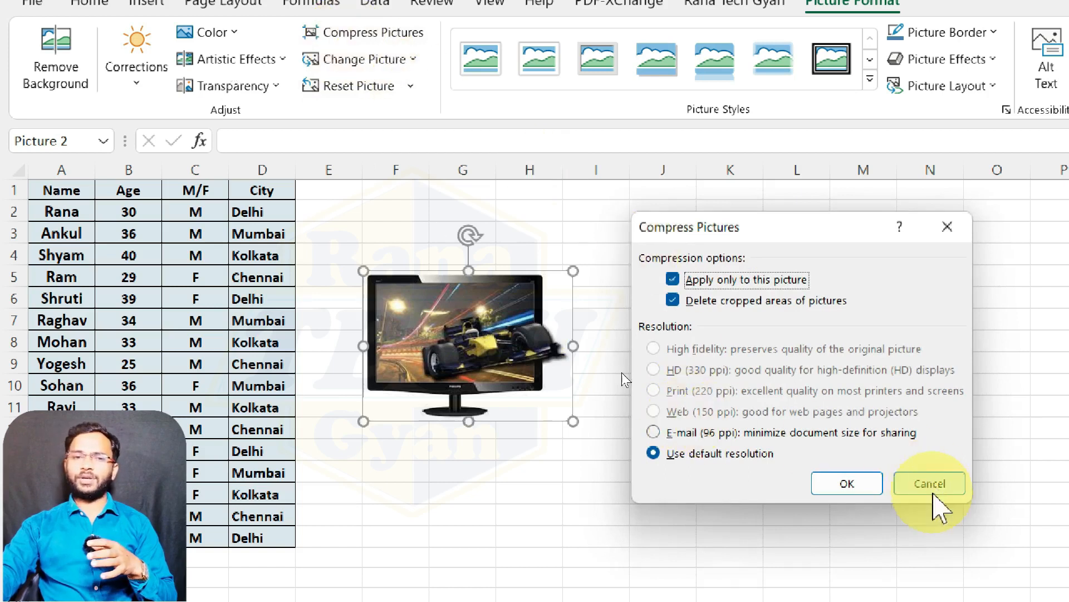
{"action": "left_click", "coordinate": [932, 484]}
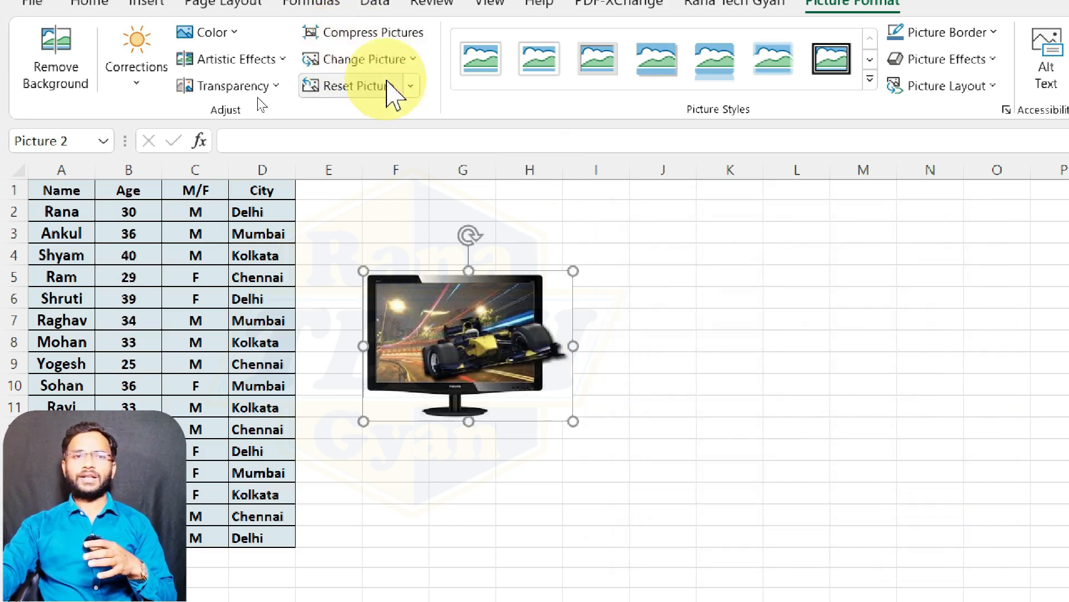
Step: Move the monitor picture over the M/F and City columns, try a 65% transparency on it, and reset its formatting
{"action": "left_click_drag", "start_coordinate": [505, 336], "coordinate": [304, 310]}
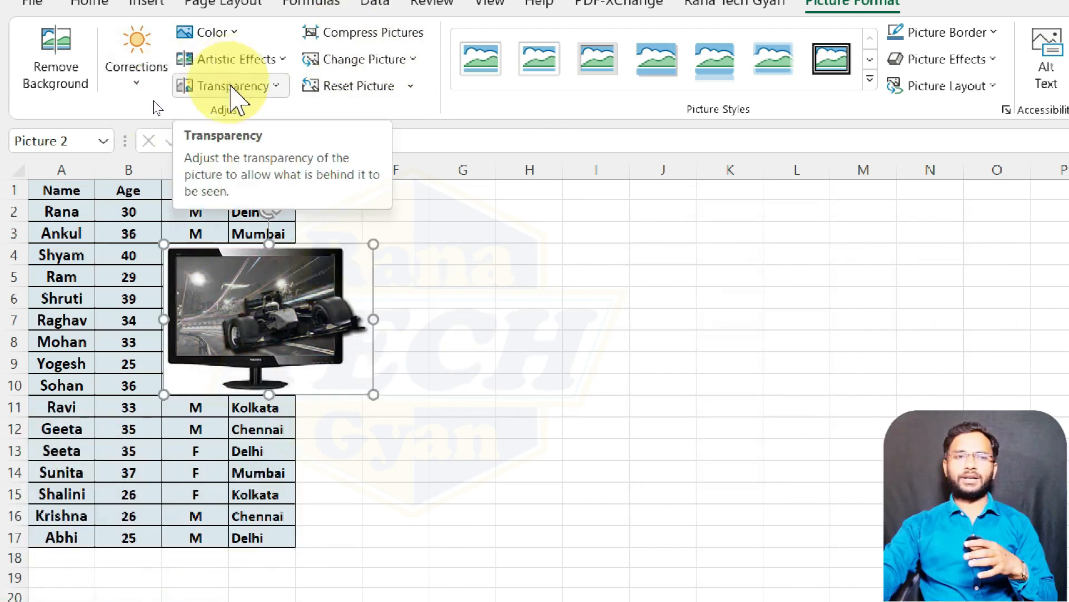
{"action": "left_click", "coordinate": [233, 86]}
{"action": "left_click", "coordinate": [535, 135]}
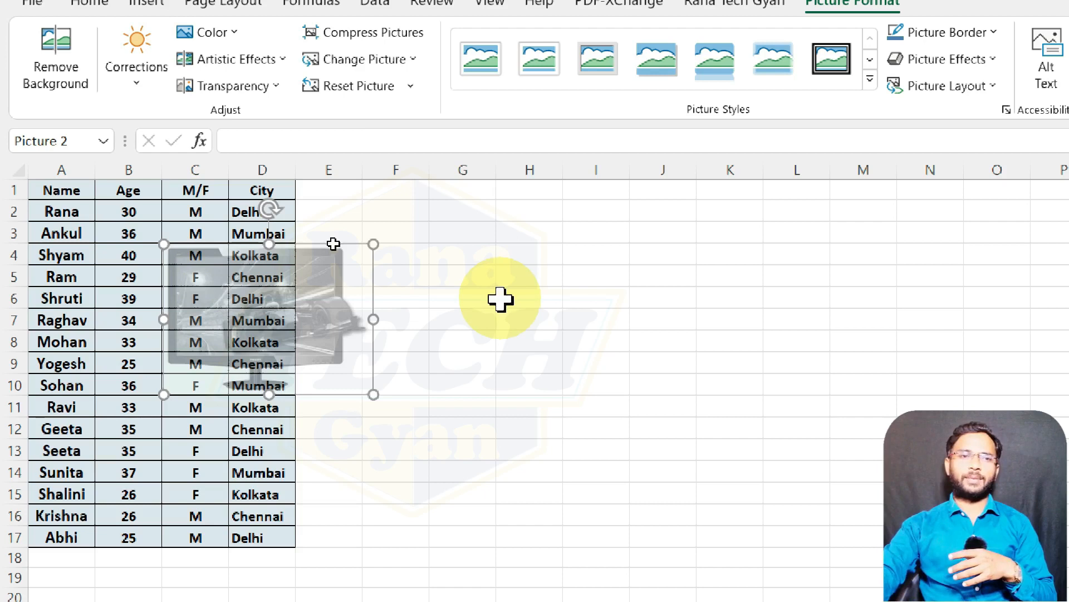
{"action": "left_click", "coordinate": [335, 87]}
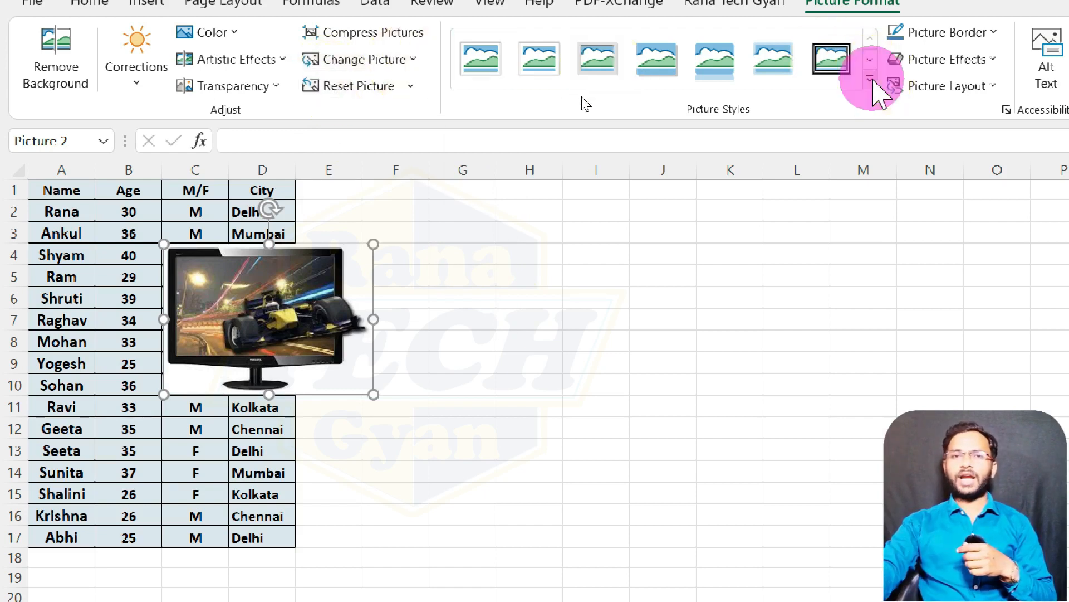
Step: Apply the rectangular drop-shadow picture style to the monitor picture and give it a red border
{"action": "left_click", "coordinate": [871, 80]}
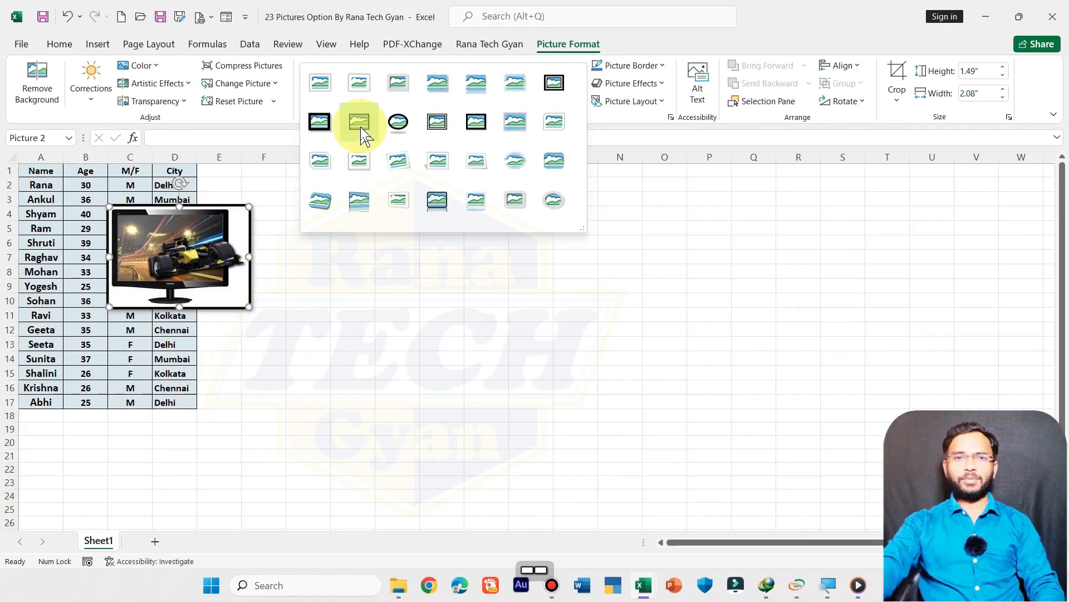
{"action": "left_click", "coordinate": [444, 89]}
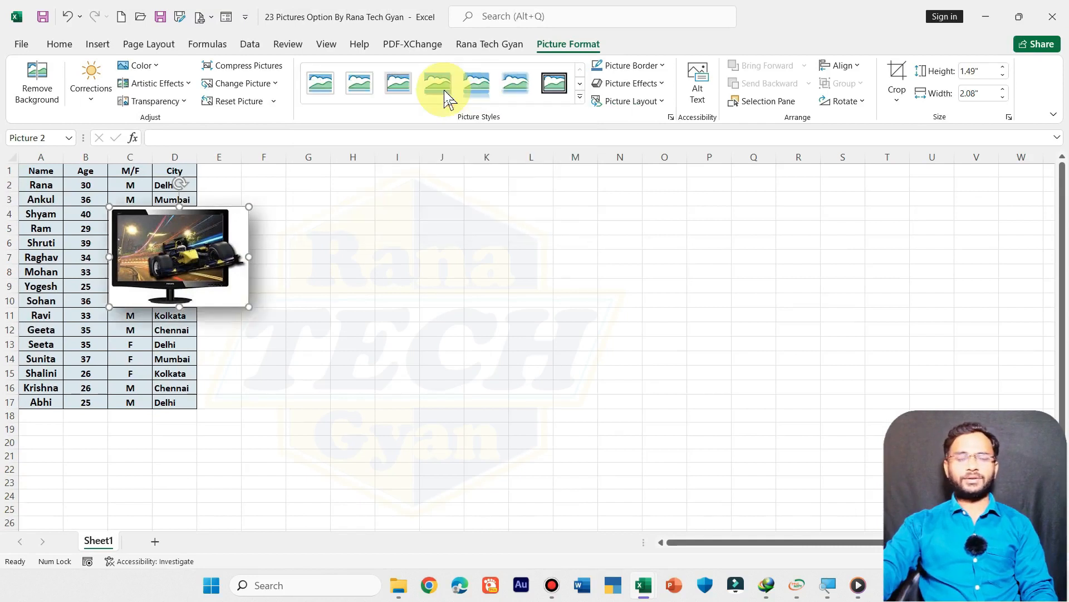
{"action": "left_click", "coordinate": [662, 67]}
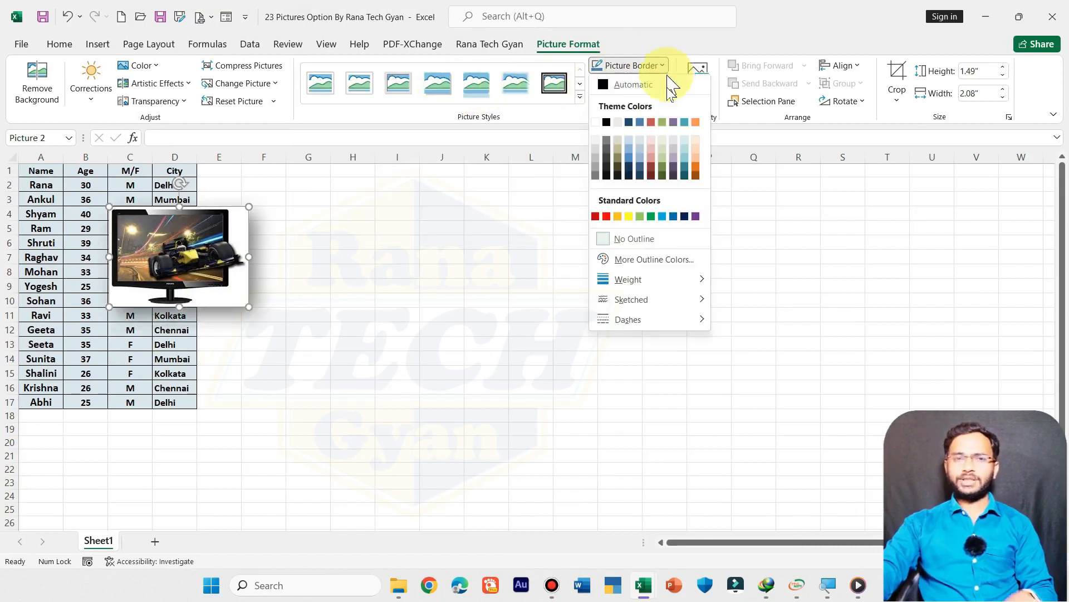
{"action": "left_click", "coordinate": [606, 215]}
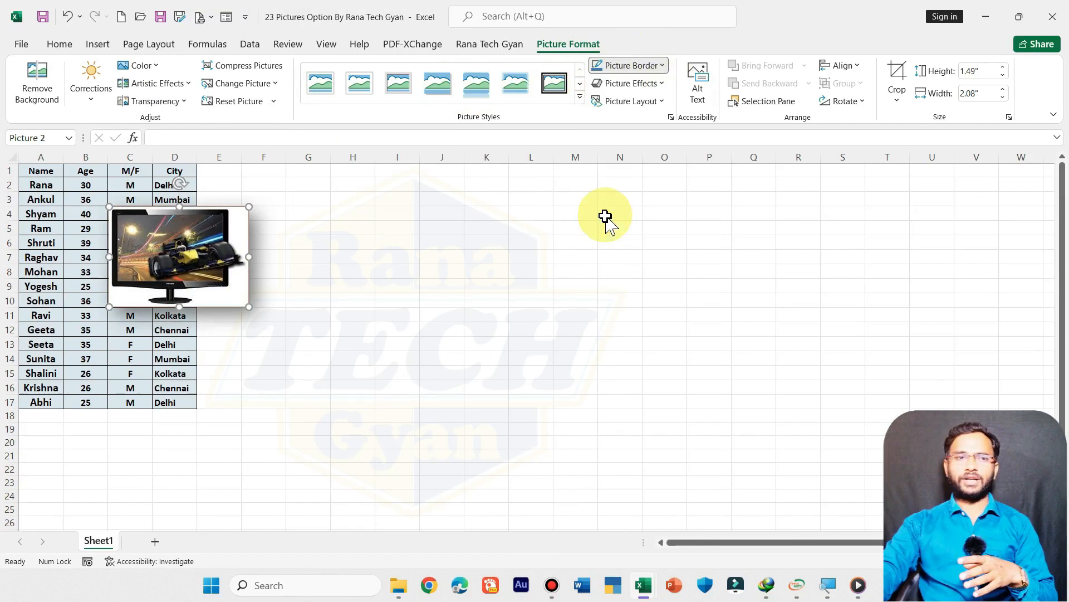
Step: Apply the middle reflection variation of the last row to the monitor picture and enlarge it to 4.08" by 5.69" over columns D to L
{"action": "left_click", "coordinate": [654, 84]}
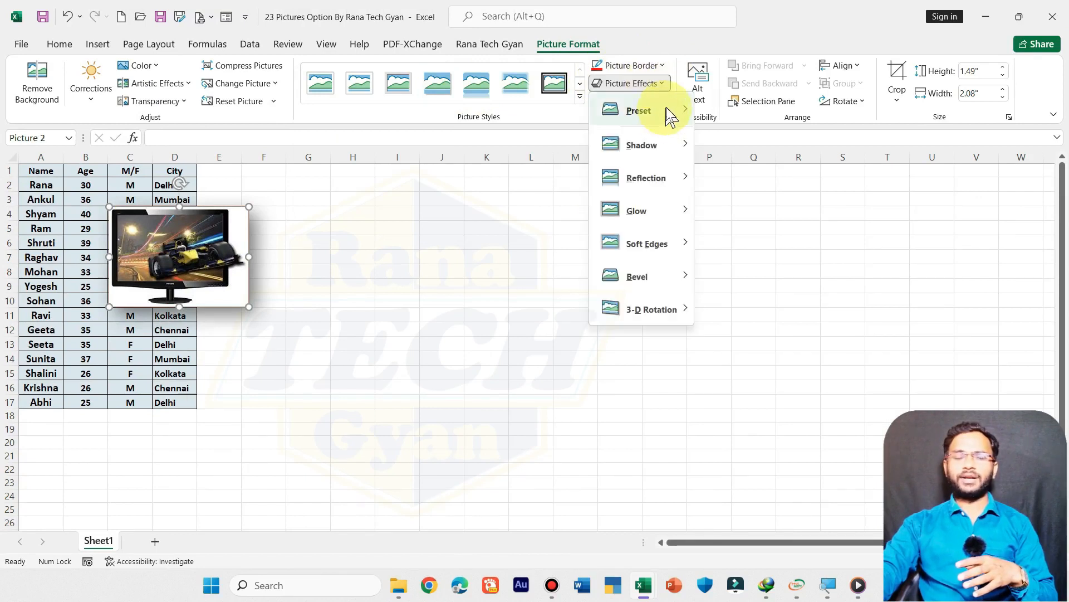
{"action": "mouse_move", "coordinate": [663, 148]}
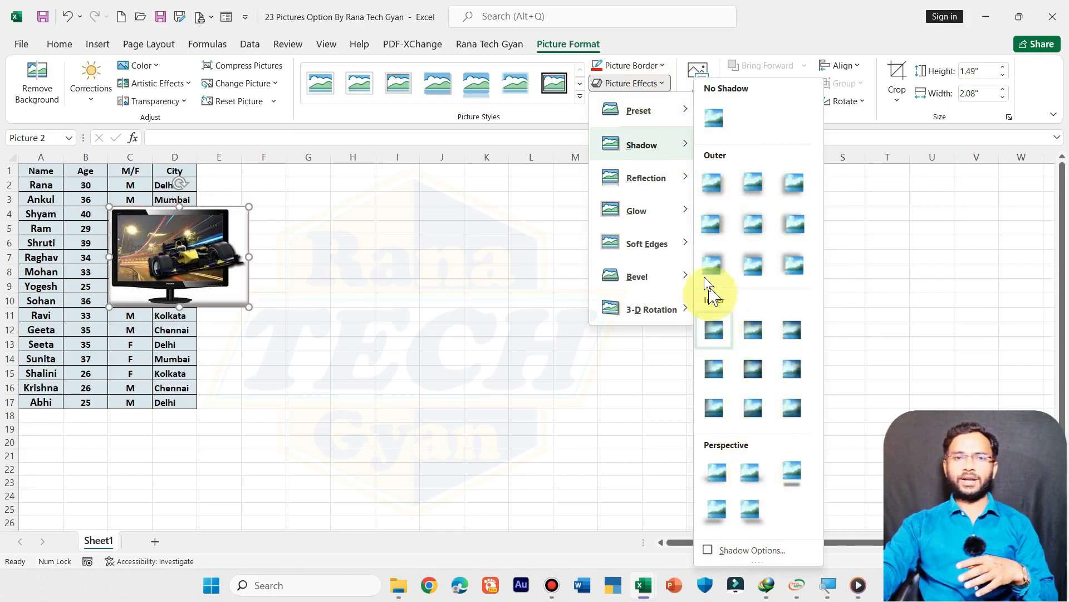
{"action": "mouse_move", "coordinate": [662, 178]}
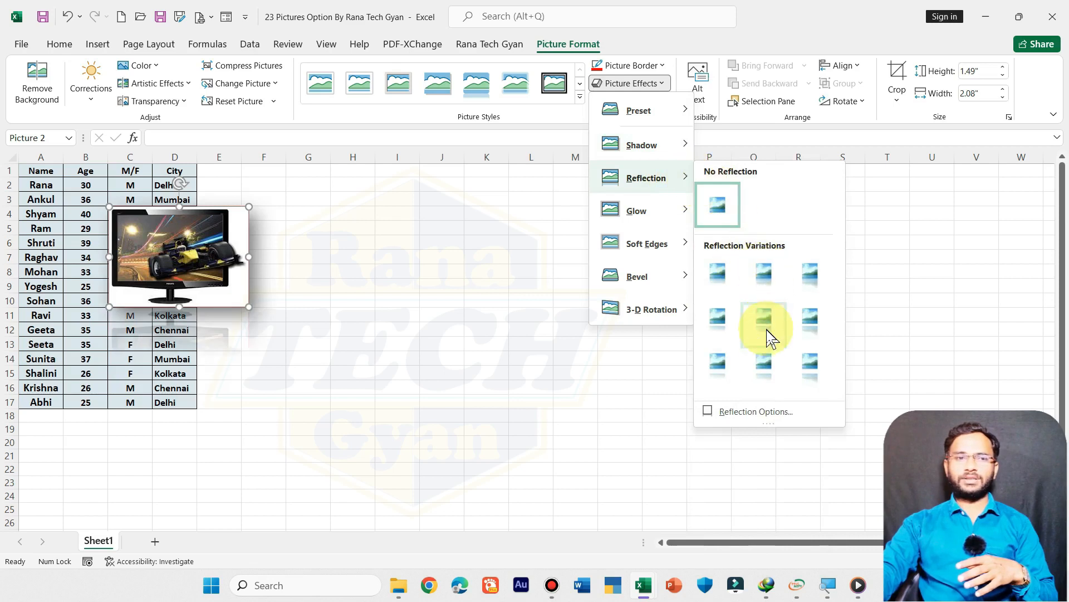
{"action": "left_click", "coordinate": [761, 353]}
{"action": "left_click_drag", "start_coordinate": [277, 269], "coordinate": [574, 433]}
{"action": "left_click_drag", "start_coordinate": [514, 375], "coordinate": [494, 354]}
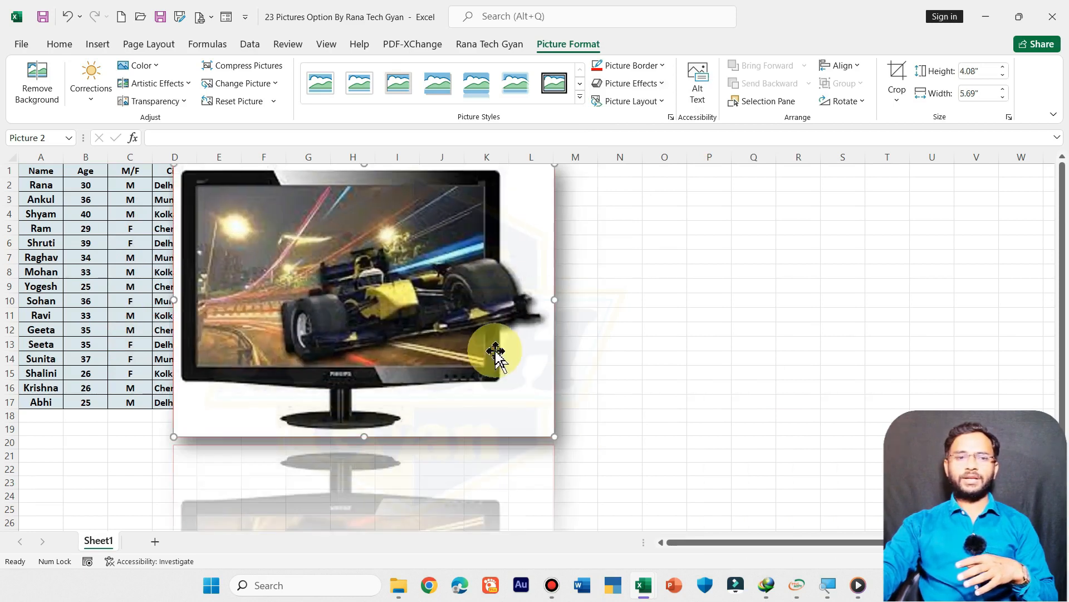
Step: Remove the reflection from the monitor picture
{"action": "left_click", "coordinate": [646, 85]}
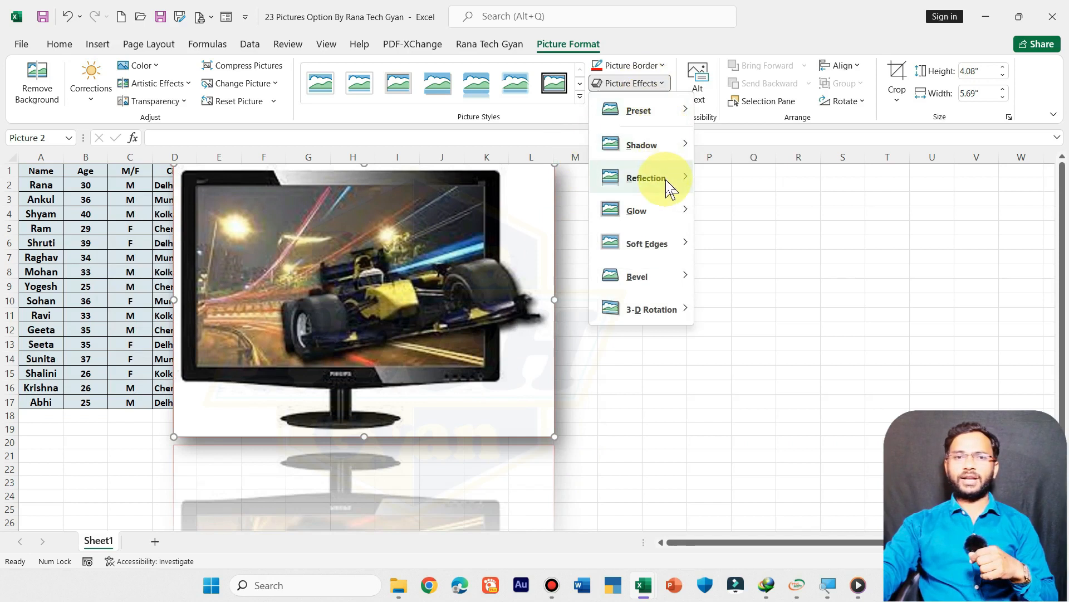
{"action": "mouse_move", "coordinate": [667, 182]}
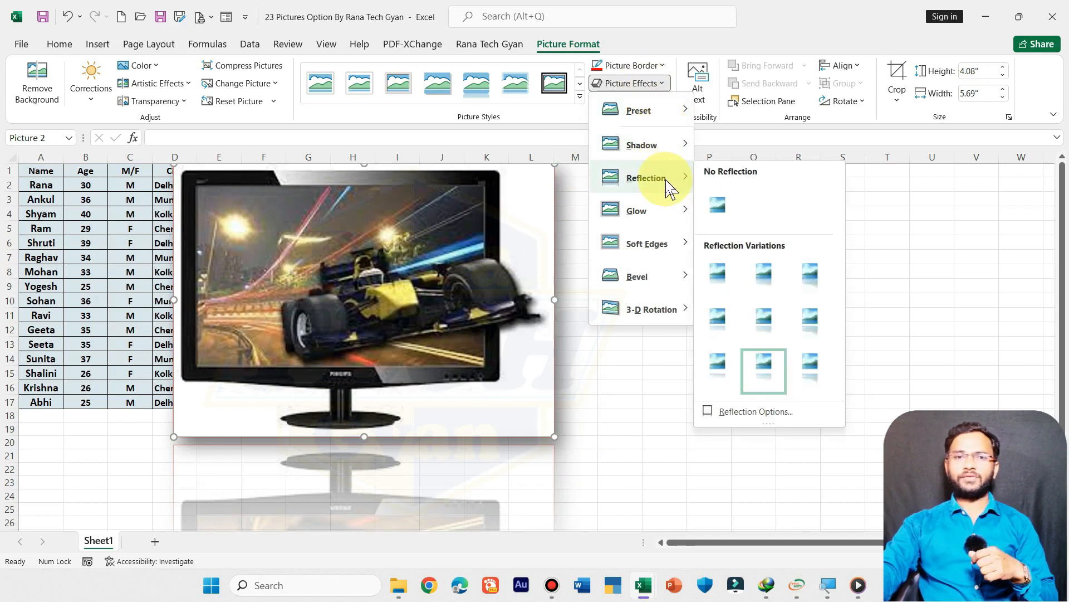
{"action": "left_click", "coordinate": [711, 201]}
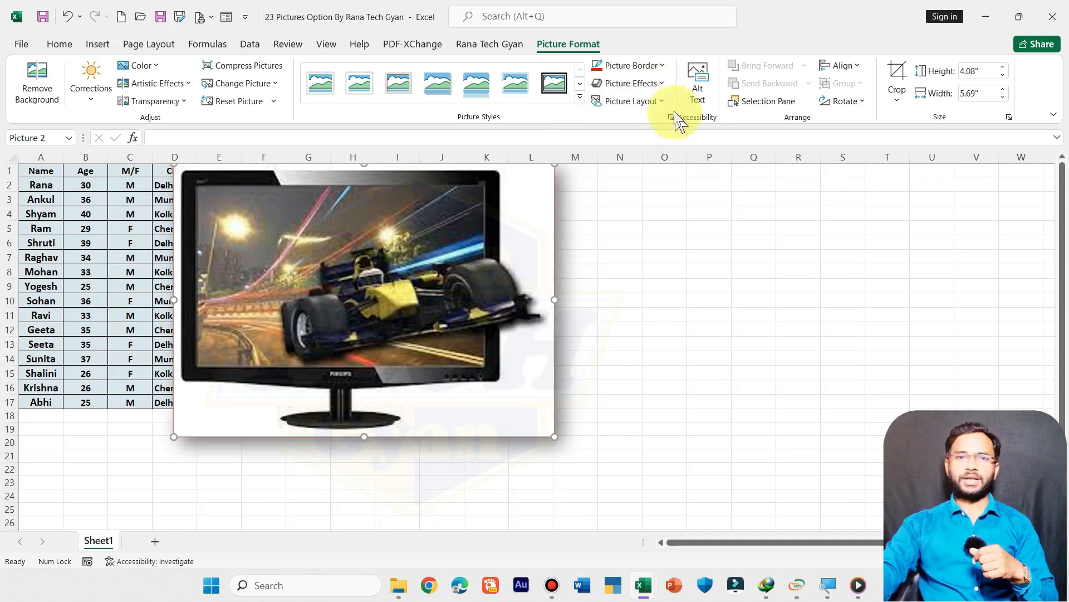
Step: Try the largest orange glow variation on the monitor picture and set it back to No Glow
{"action": "left_click", "coordinate": [649, 84]}
{"action": "mouse_move", "coordinate": [673, 223]}
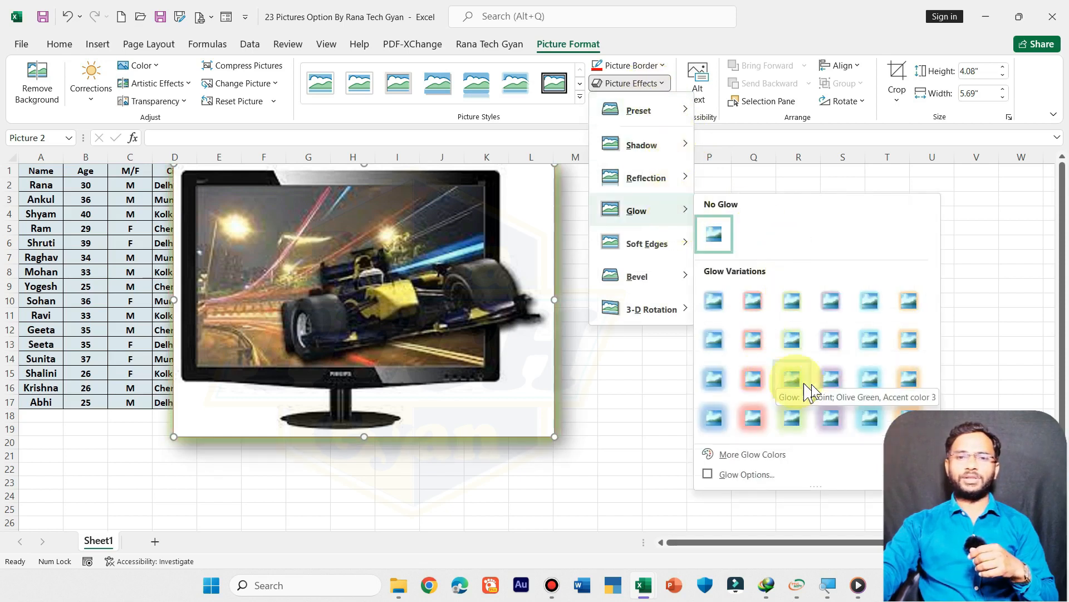
{"action": "left_click", "coordinate": [906, 417]}
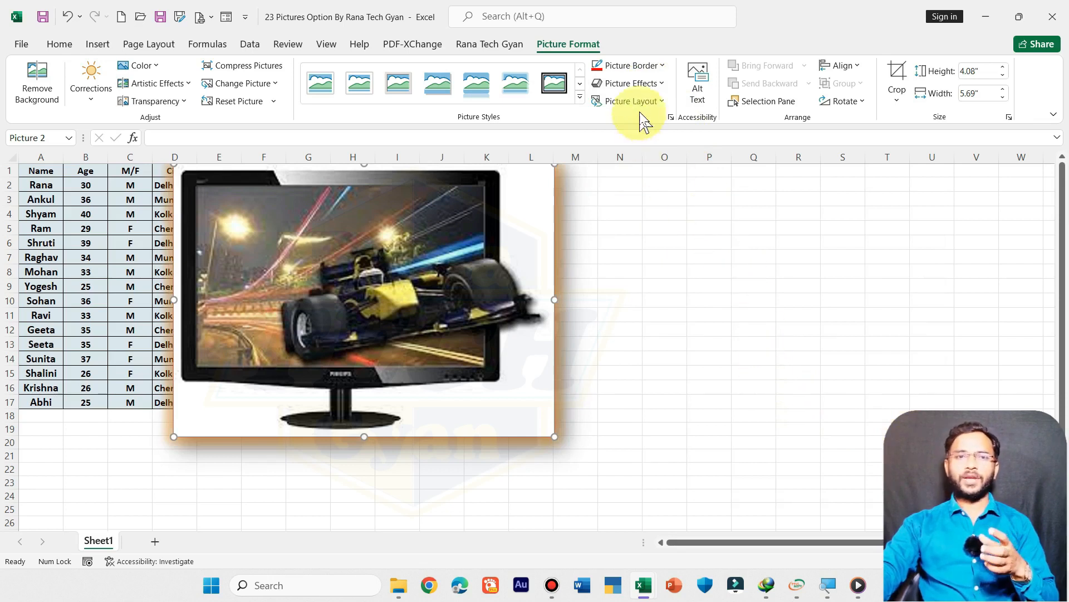
{"action": "left_click", "coordinate": [631, 83]}
{"action": "mouse_move", "coordinate": [687, 213]}
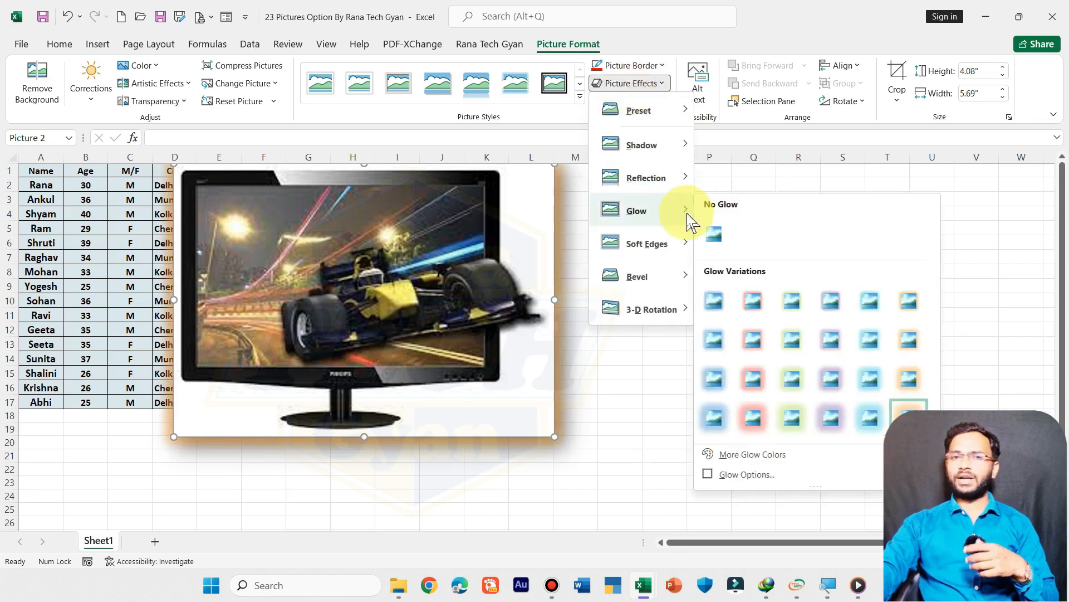
{"action": "left_click", "coordinate": [713, 235]}
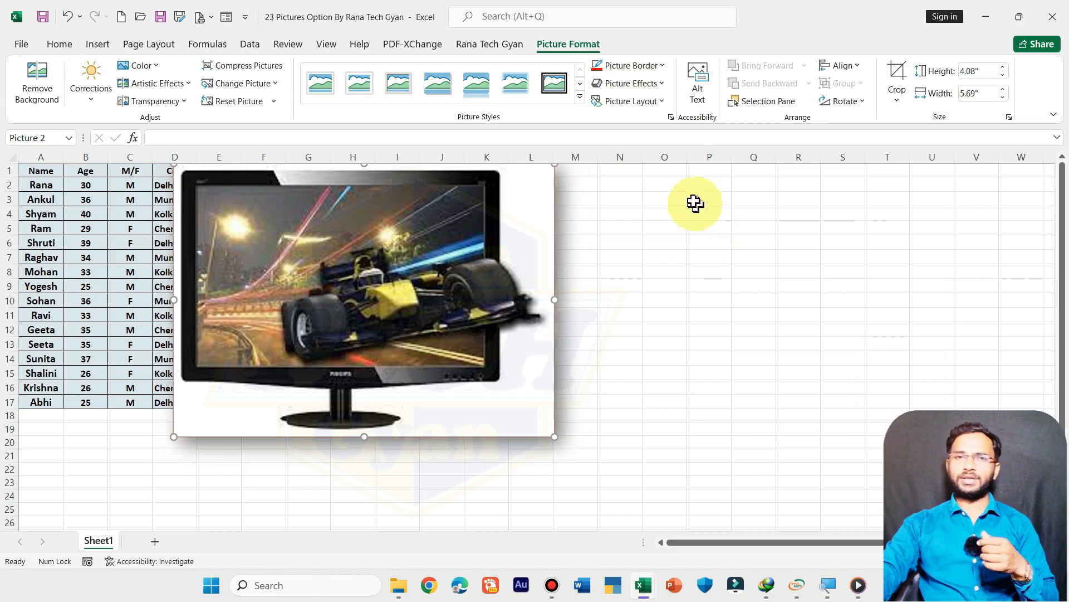
Step: Preview the Soft Edges and 3-D Rotation effects and the Picture Layout choices on the monitor picture
{"action": "left_click", "coordinate": [632, 84]}
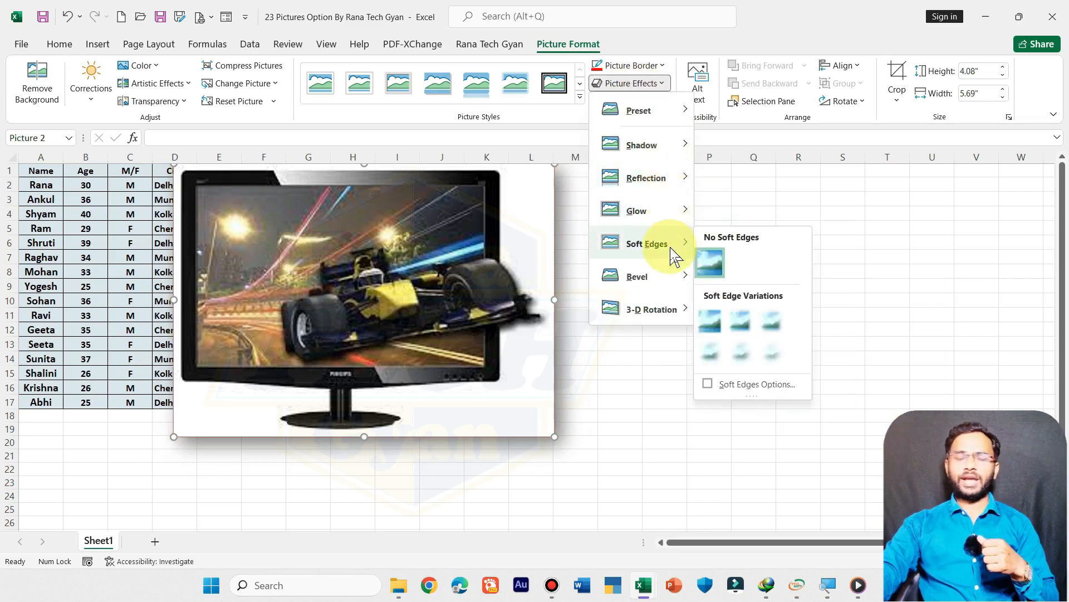
{"action": "mouse_move", "coordinate": [664, 312]}
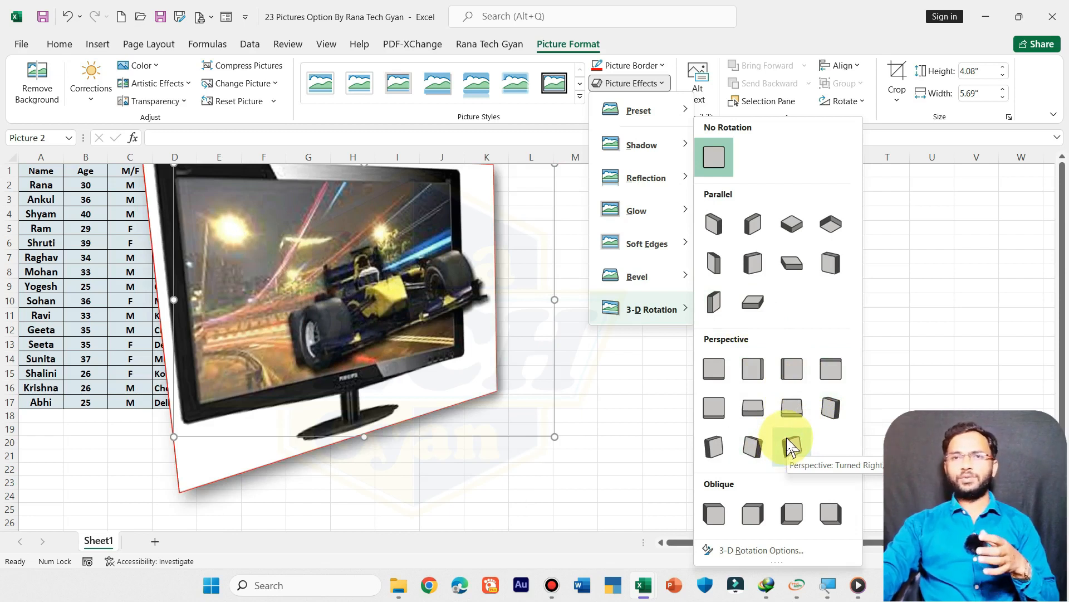
{"action": "left_click", "coordinate": [653, 102]}
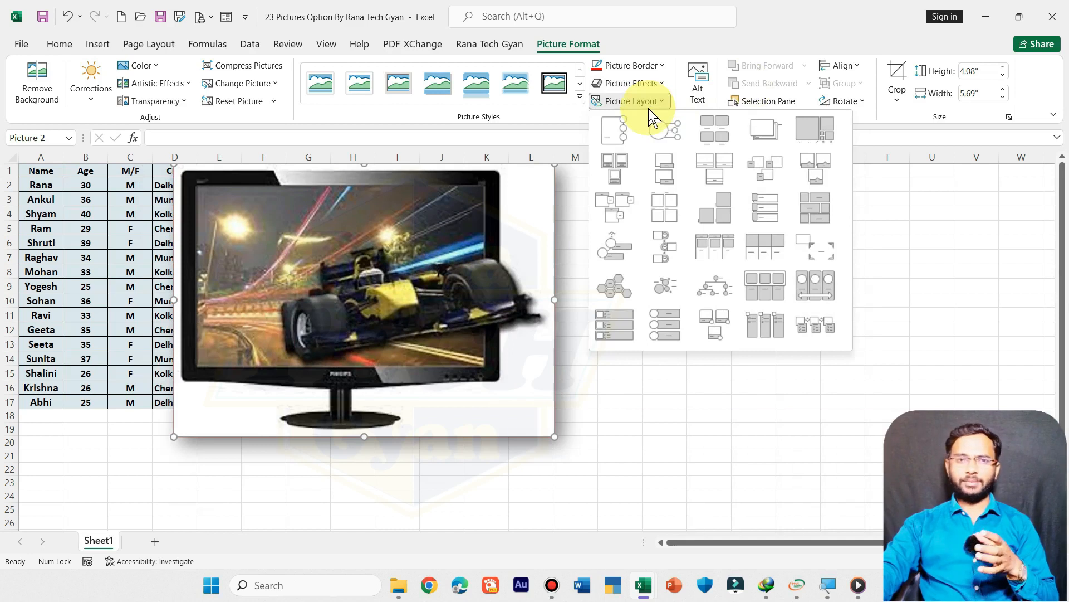
{"action": "left_click", "coordinate": [703, 50]}
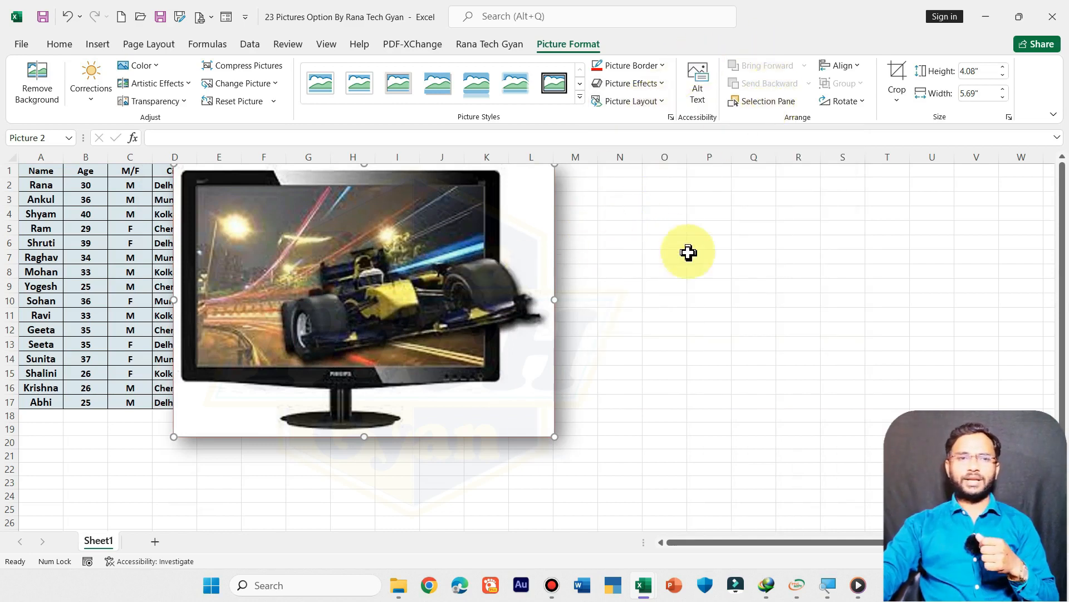
Step: Insert the picture file 1 (4) from the Copy Right Free folder on this device, starting from cell P7
{"action": "left_click", "coordinate": [707, 256]}
{"action": "left_click", "coordinate": [88, 48]}
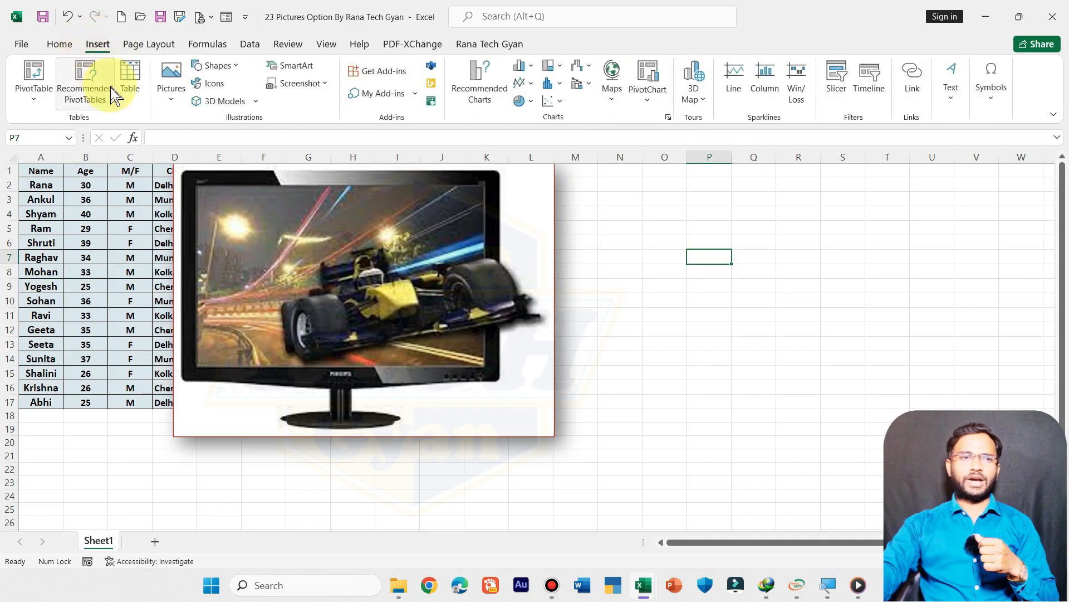
{"action": "left_click", "coordinate": [181, 96]}
{"action": "left_click", "coordinate": [195, 141]}
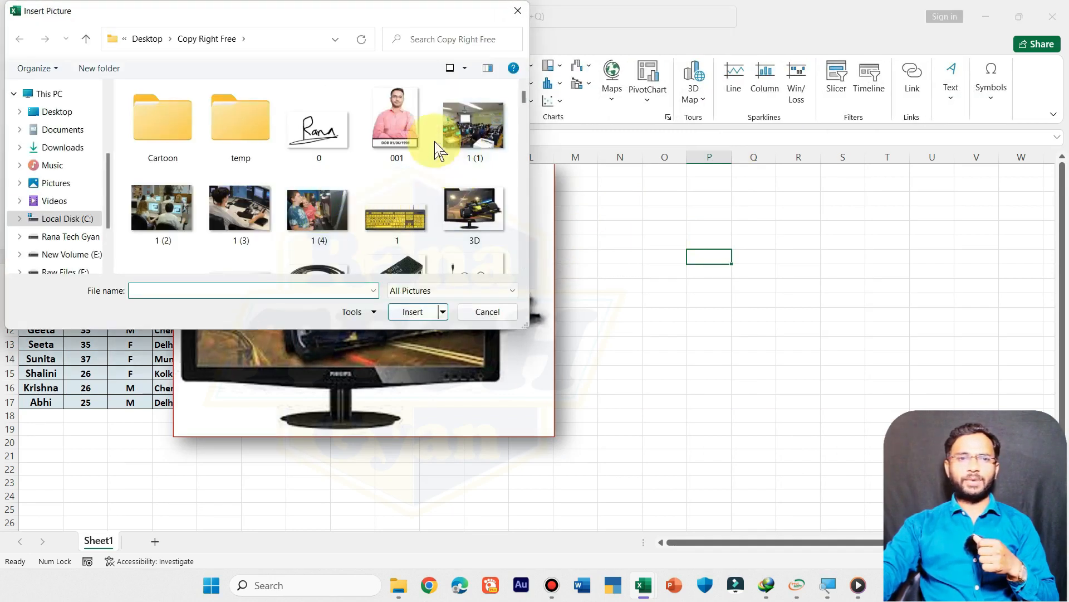
{"action": "double_click", "coordinate": [313, 212]}
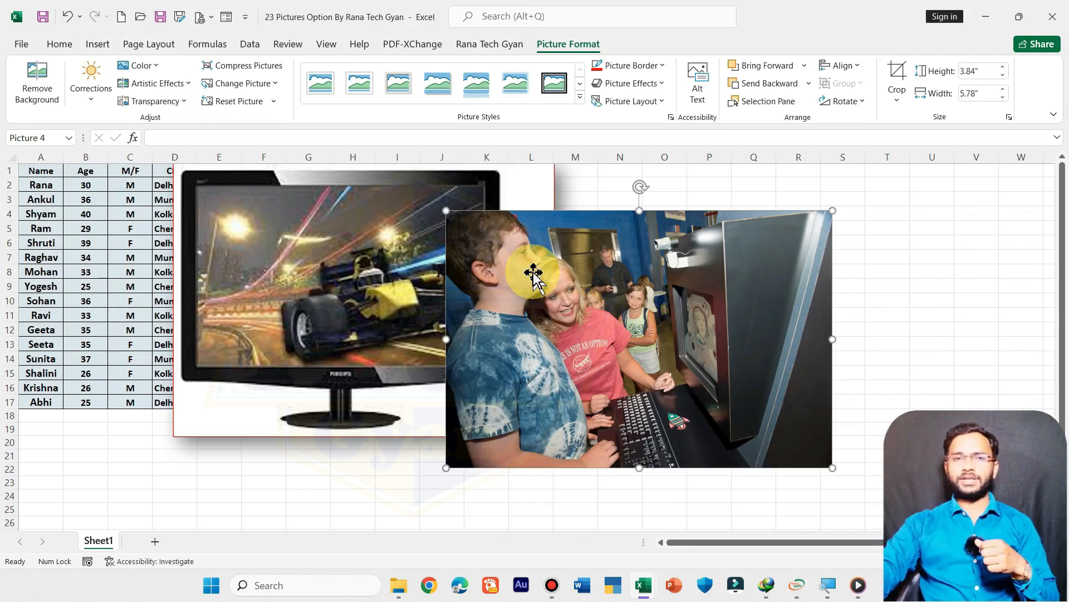
Step: Alternate Send Backward and Bring Forward on the kiosk photo, leaving it behind the monitor picture
{"action": "left_click", "coordinate": [748, 89]}
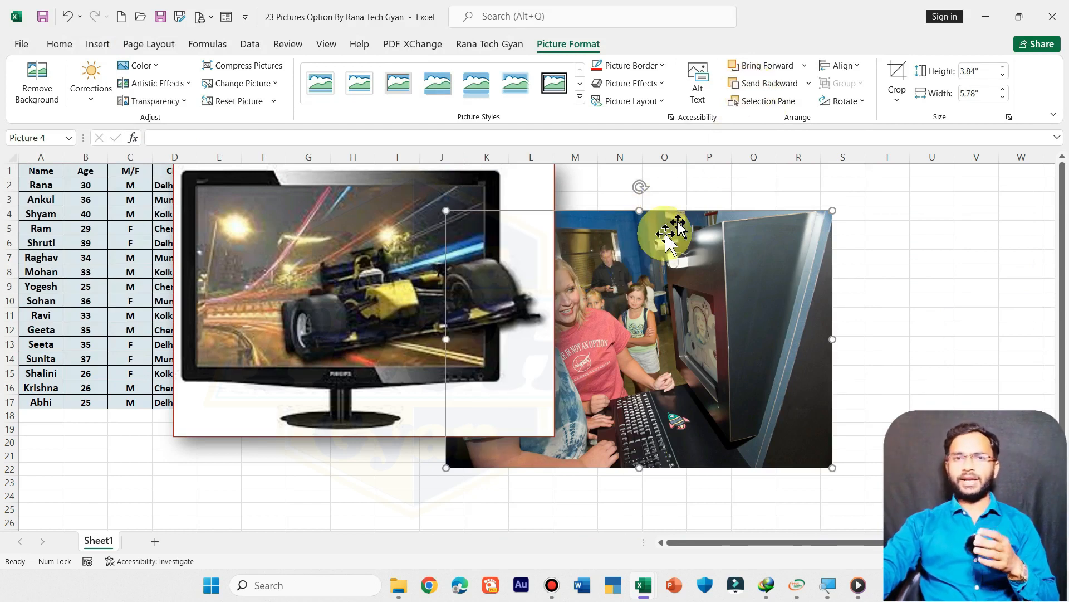
{"action": "left_click", "coordinate": [760, 69]}
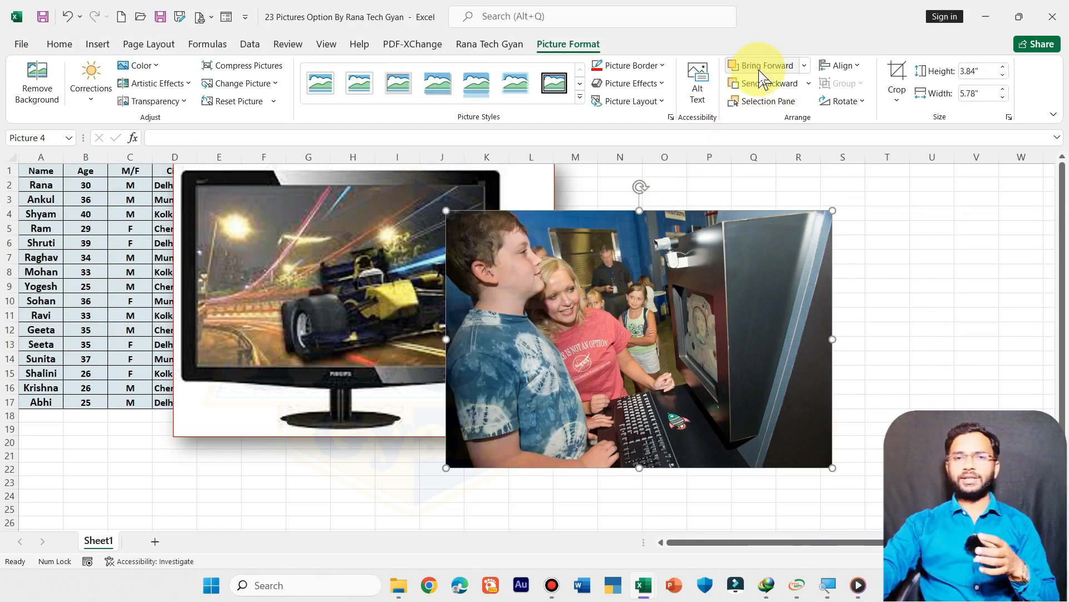
{"action": "left_click", "coordinate": [759, 84]}
{"action": "left_click", "coordinate": [760, 70]}
{"action": "left_click", "coordinate": [760, 85]}
{"action": "left_click", "coordinate": [763, 66]}
{"action": "left_click", "coordinate": [762, 83]}
Step: Open the Selection pane, then hide Picture 4 and show it again
{"action": "left_click", "coordinate": [760, 103]}
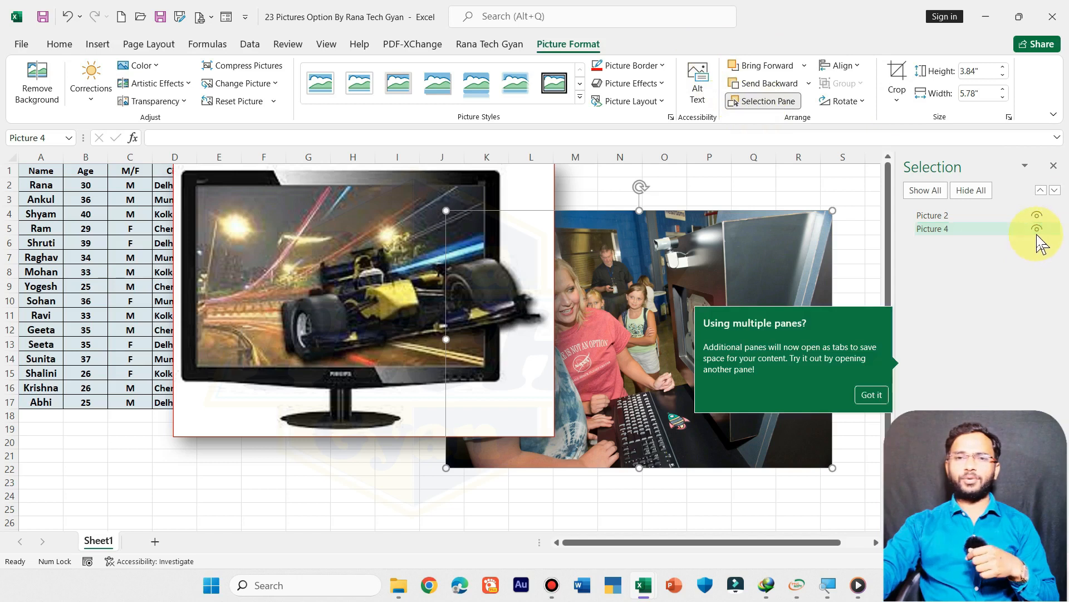
{"action": "left_click", "coordinate": [871, 394]}
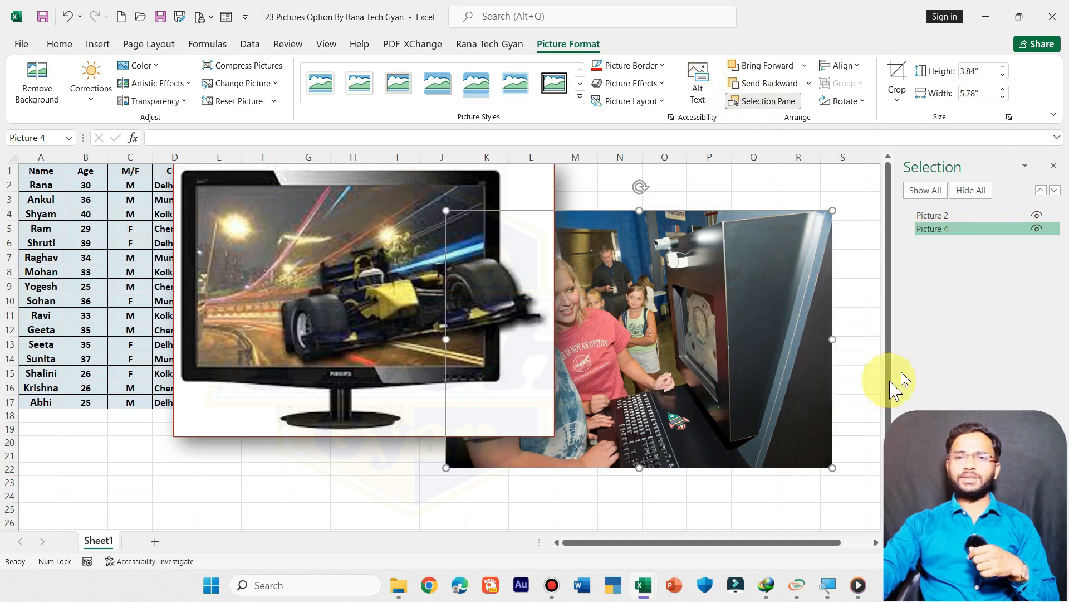
{"action": "left_click", "coordinate": [1031, 230]}
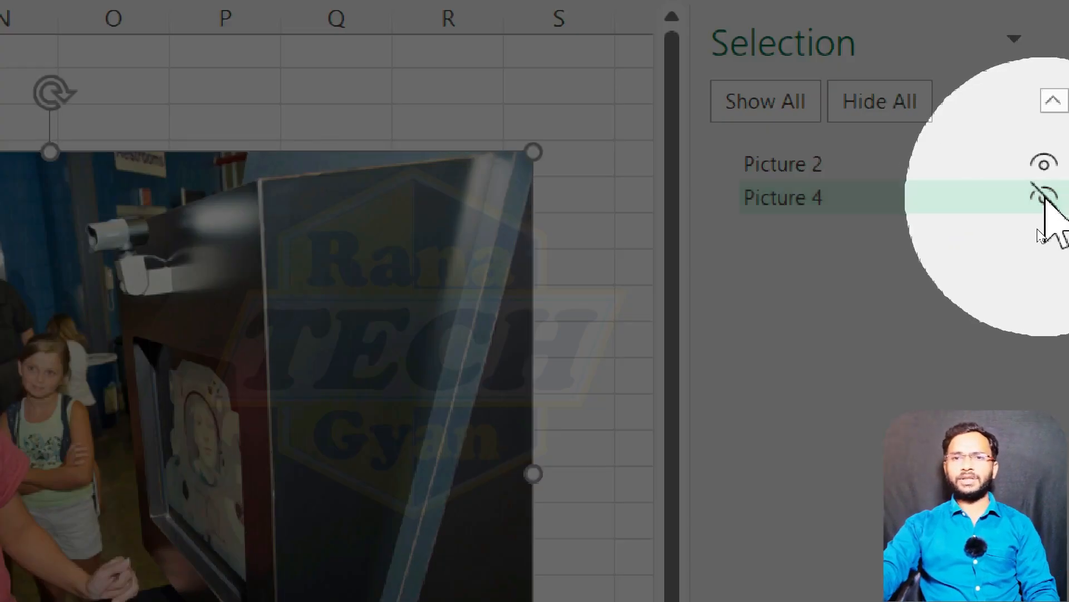
{"action": "left_click", "coordinate": [1044, 196]}
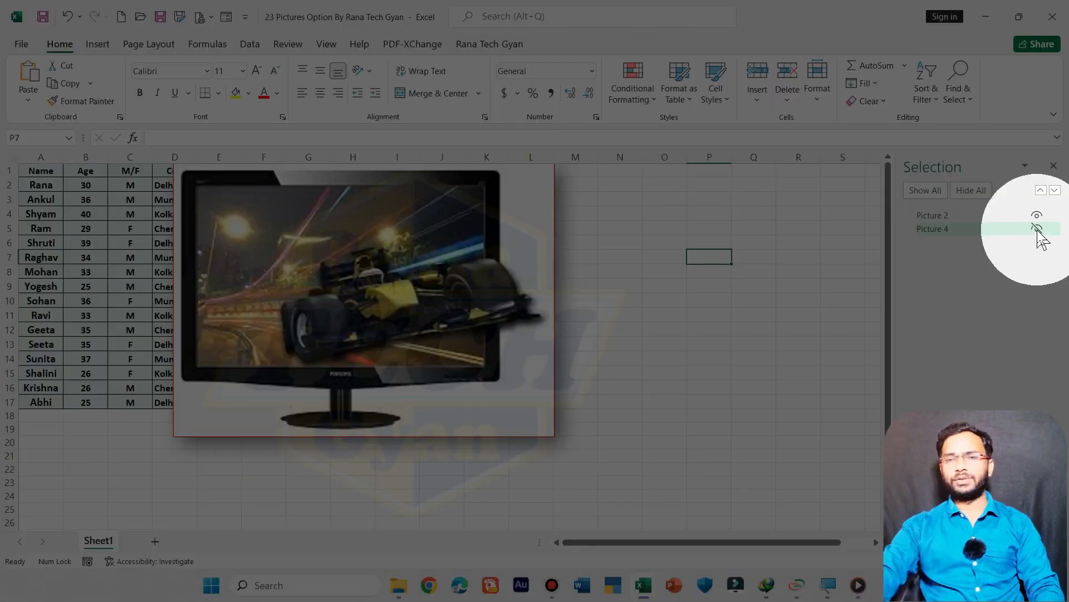
{"action": "left_click", "coordinate": [1040, 229]}
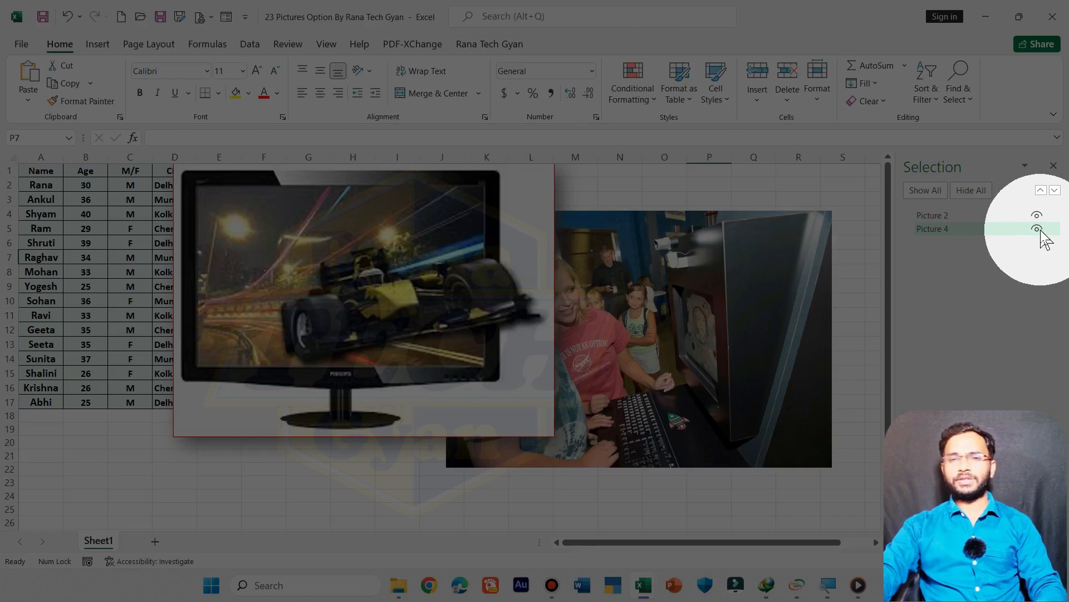
{"action": "key", "text": "ctrl"}
{"action": "key", "text": "ctrl+shift+h"}
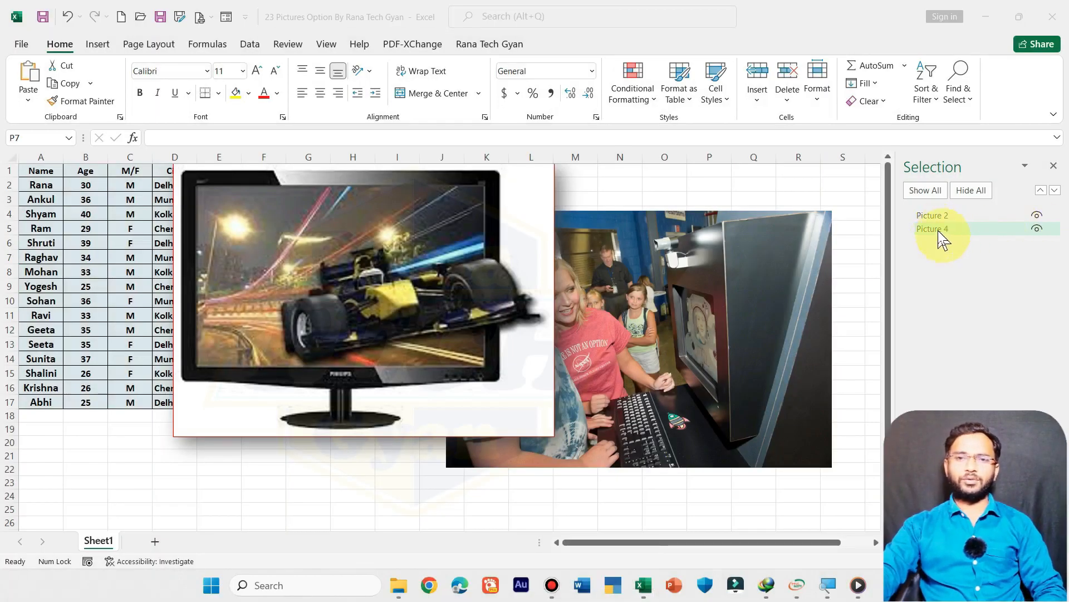
Step: Hide all pictures on the sheet at once and show them all again
{"action": "mouse_move", "coordinate": [937, 230]}
{"action": "left_mouse_down"}
{"action": "mouse_move", "coordinate": [935, 211]}
{"action": "mouse_move", "coordinate": [941, 239]}
{"action": "left_mouse_up"}
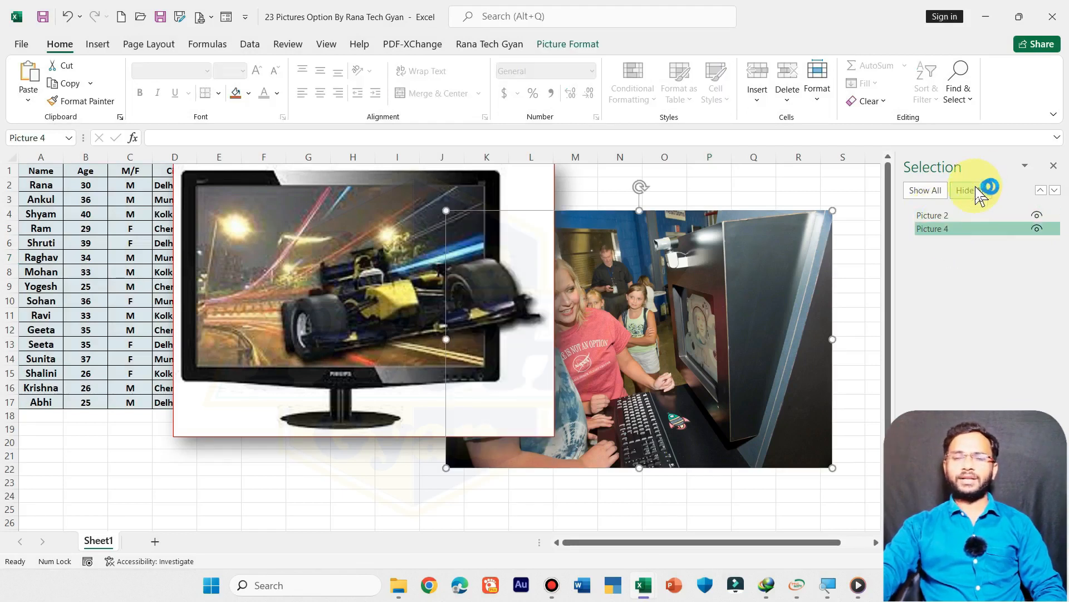
{"action": "left_click", "coordinate": [975, 186]}
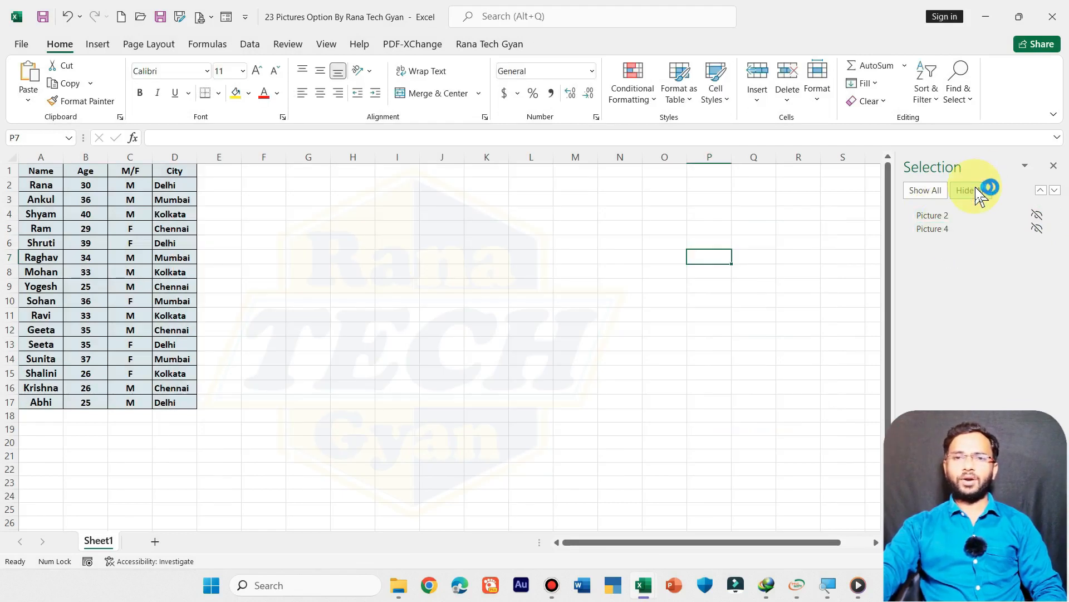
{"action": "left_click", "coordinate": [940, 190]}
Step: Examine the Align and Rotate options available for the kiosk photo
{"action": "left_click", "coordinate": [614, 217]}
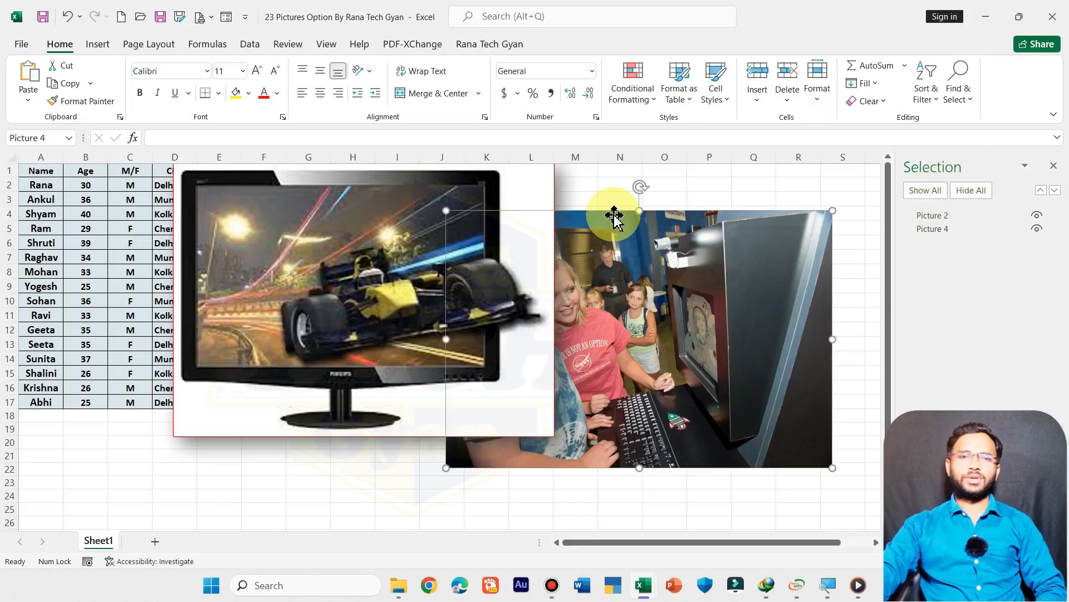
{"action": "double_click", "coordinate": [615, 216]}
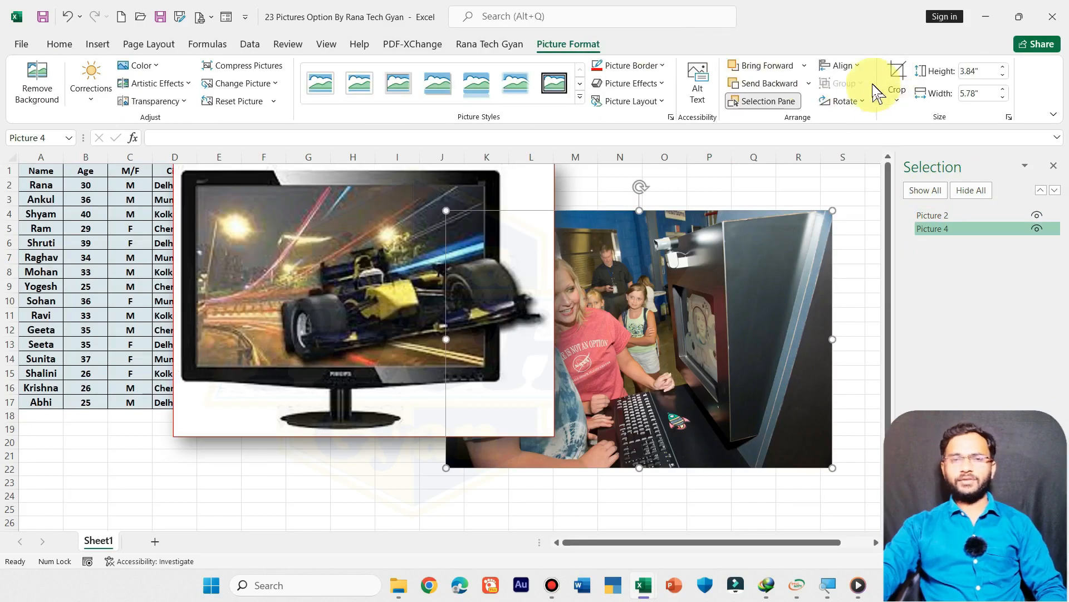
{"action": "left_click", "coordinate": [848, 65]}
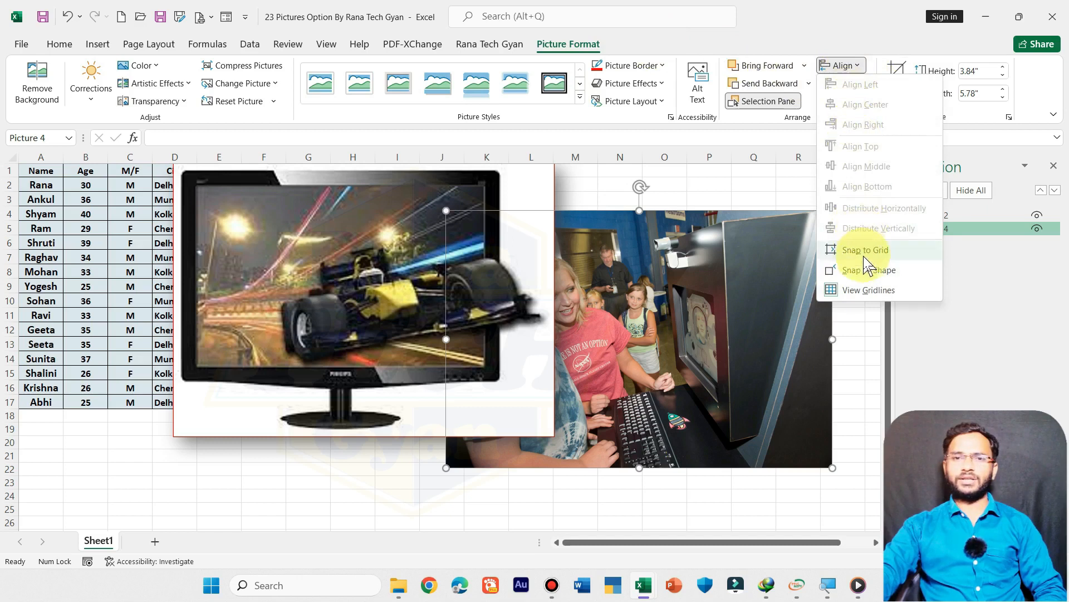
{"action": "left_click", "coordinate": [714, 275]}
{"action": "left_click", "coordinate": [845, 101]}
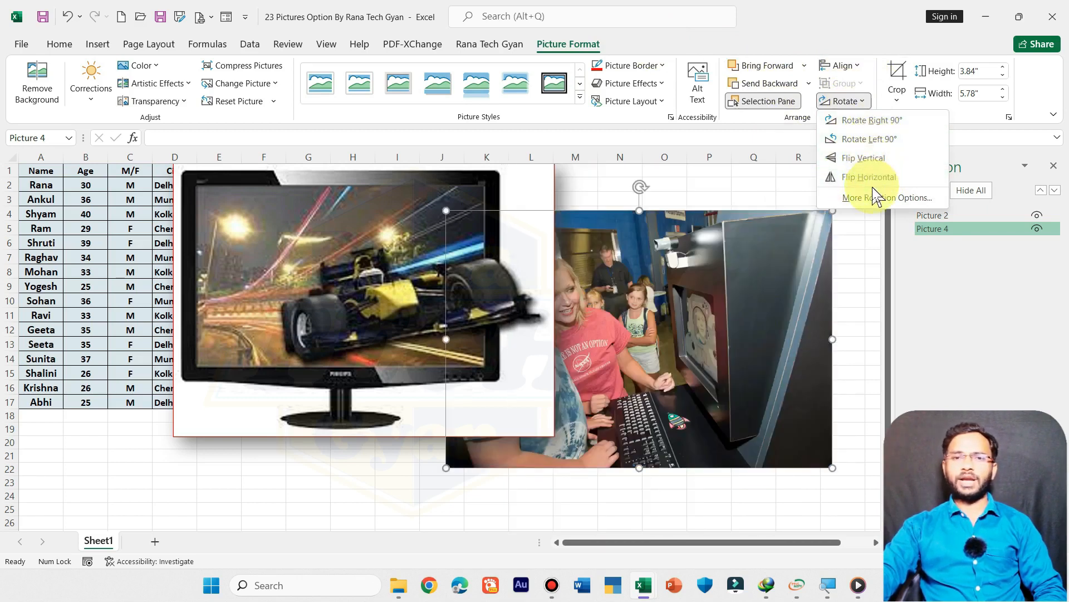
{"action": "left_click", "coordinate": [735, 259]}
Step: Group the monitor picture with the kiosk photo and move the group slightly to the left
{"action": "left_click", "coordinate": [376, 279], "text": "shift"}
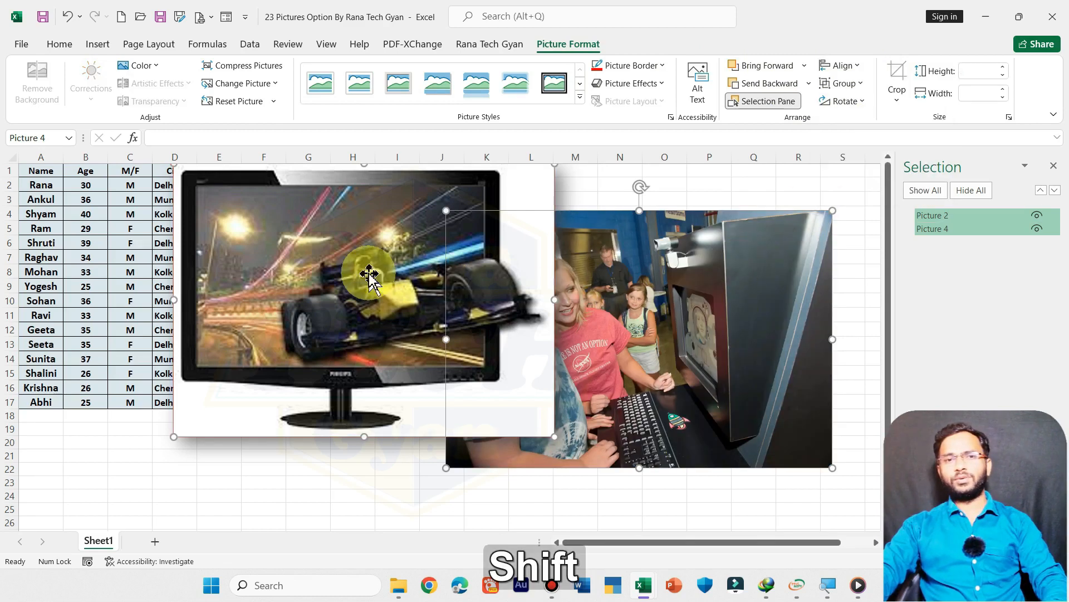
{"action": "left_click", "coordinate": [842, 84]}
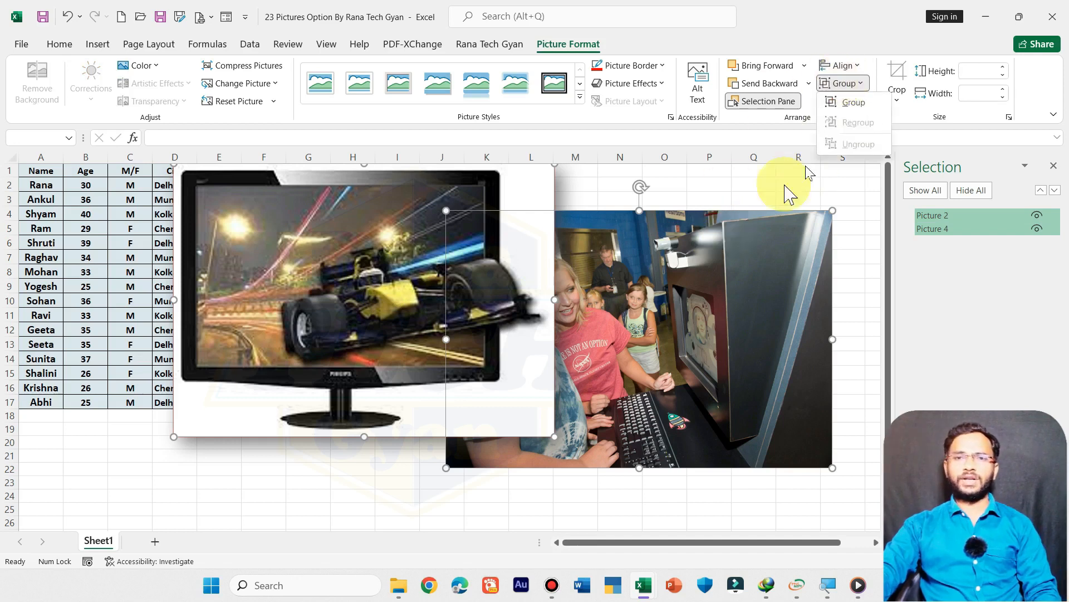
{"action": "left_click", "coordinate": [847, 102]}
{"action": "left_click", "coordinate": [813, 334]}
{"action": "left_click", "coordinate": [423, 502]}
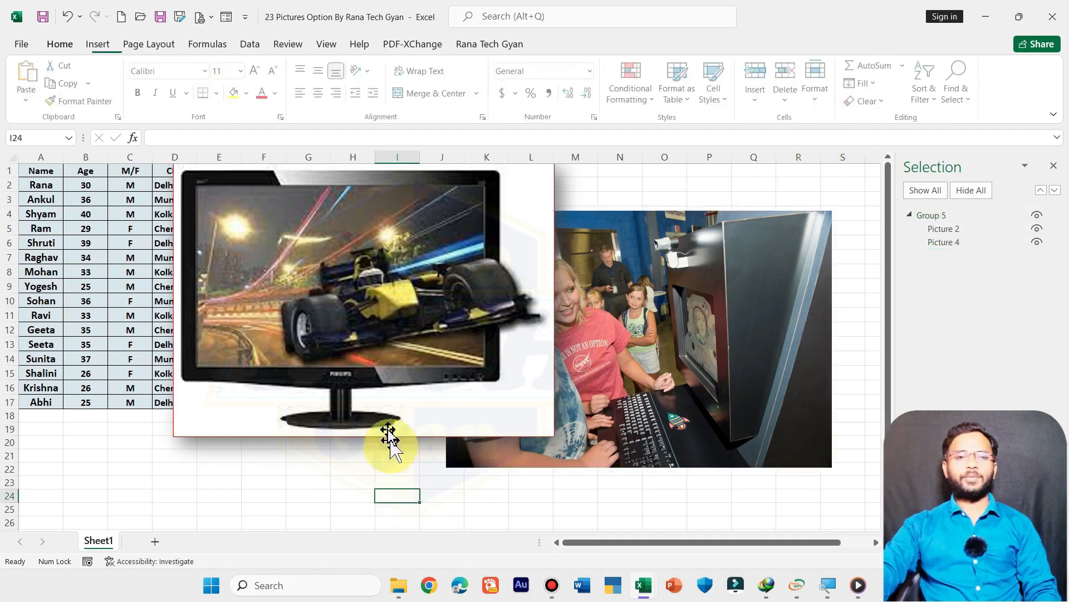
{"action": "left_click_drag", "start_coordinate": [470, 386], "coordinate": [496, 338]}
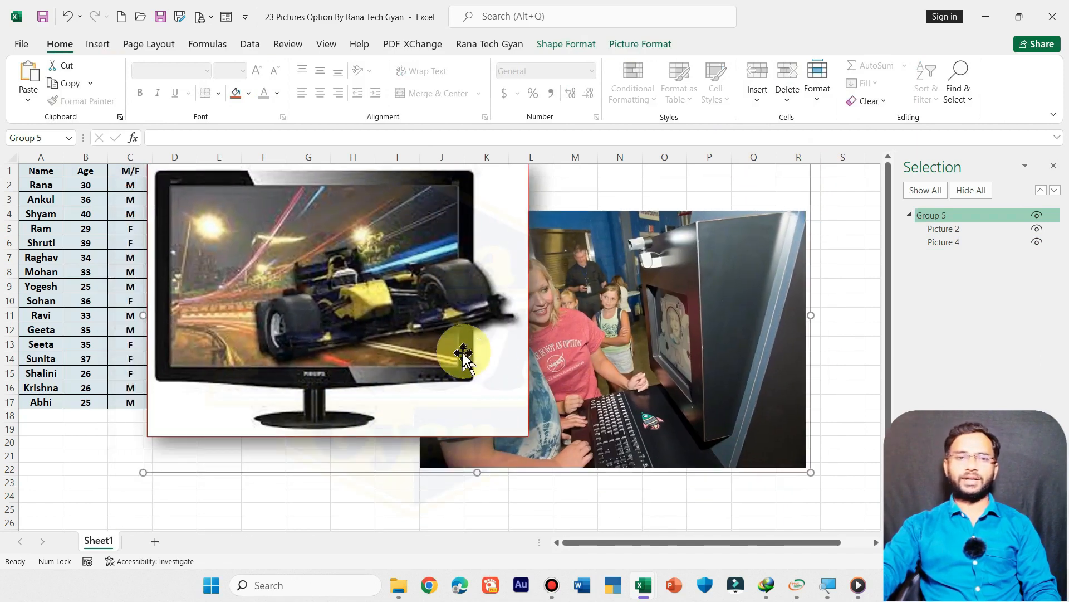
Step: Ungroup the monitor picture and the kiosk photo, and shift both together slightly to the right
{"action": "left_click", "coordinate": [658, 309]}
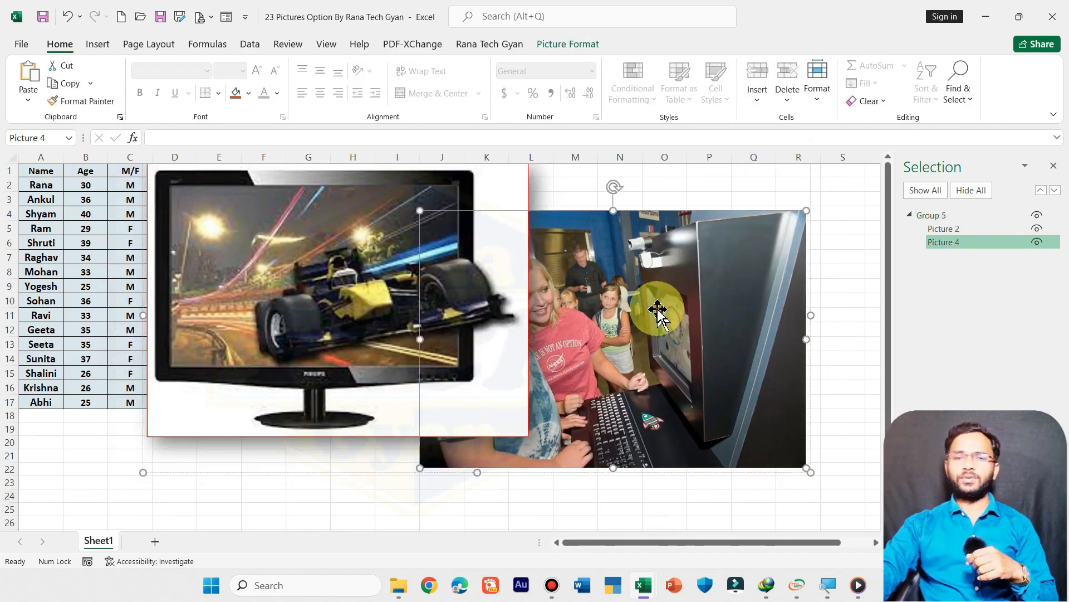
{"action": "double_click", "coordinate": [401, 370]}
{"action": "left_click", "coordinate": [842, 83]}
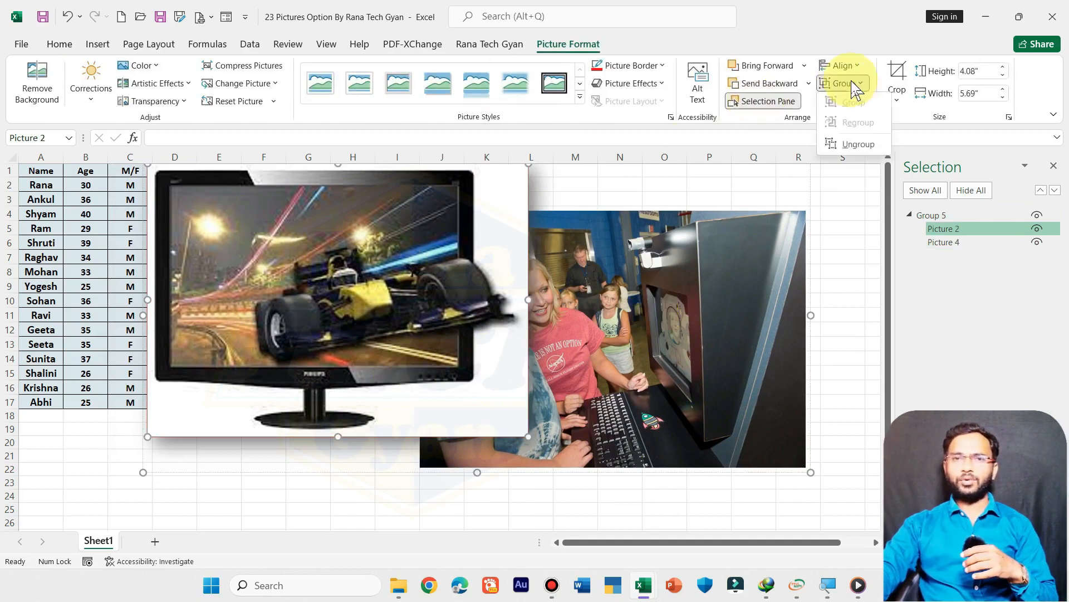
{"action": "left_click", "coordinate": [858, 144]}
{"action": "left_click_drag", "start_coordinate": [440, 320], "coordinate": [481, 319]}
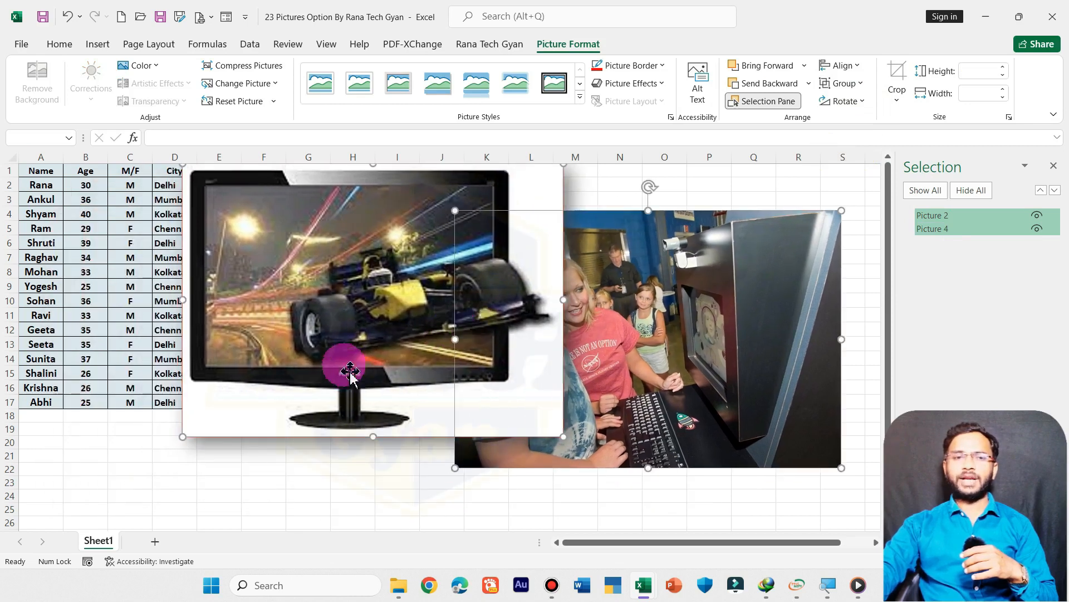
Step: Move the monitor picture left over columns C to K and the kiosk photo right so they no longer overlap
{"action": "left_click", "coordinate": [365, 484]}
{"action": "left_click", "coordinate": [400, 334]}
{"action": "left_click_drag", "start_coordinate": [399, 331], "coordinate": [320, 331]}
{"action": "left_click", "coordinate": [730, 352]}
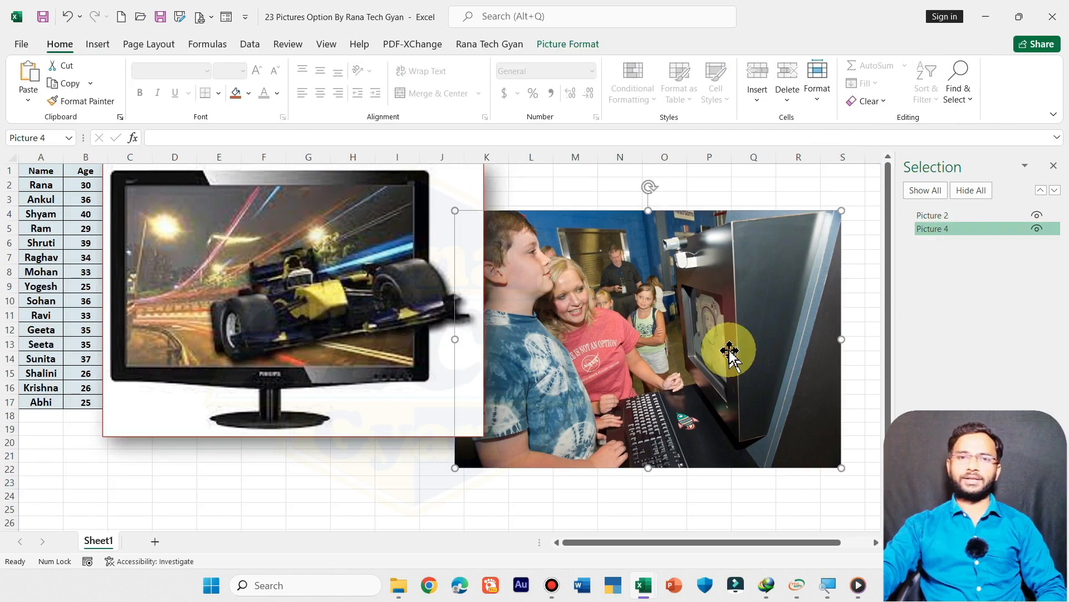
{"action": "left_click", "coordinate": [568, 44]}
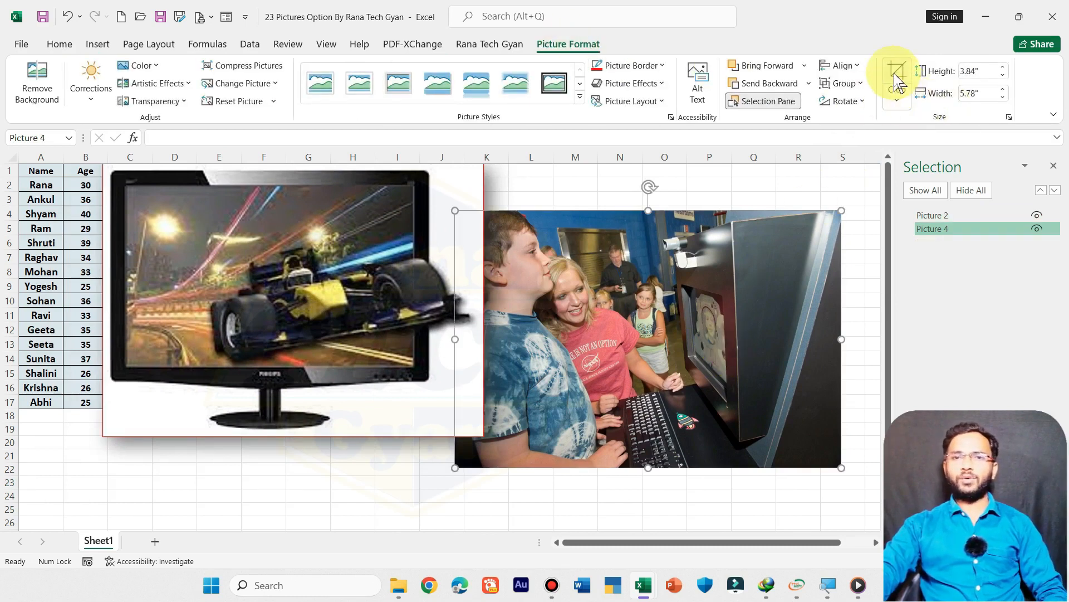
{"action": "left_click_drag", "start_coordinate": [674, 291], "coordinate": [717, 278]}
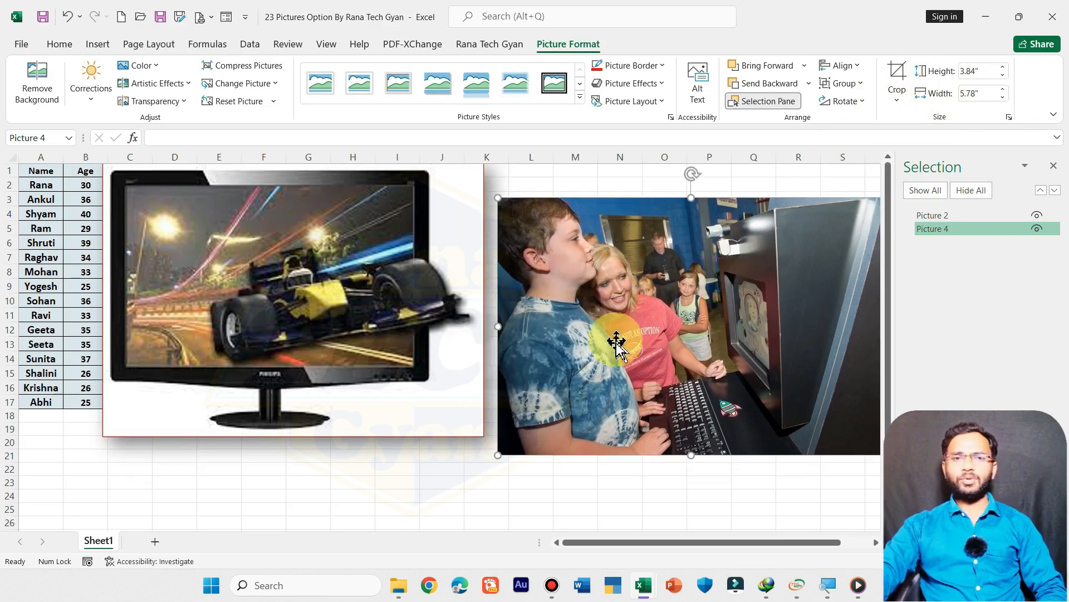
Step: Crop away the left part of the kiosk photo to a width of 2.52" and move it over columns P to S
{"action": "left_click", "coordinate": [898, 69]}
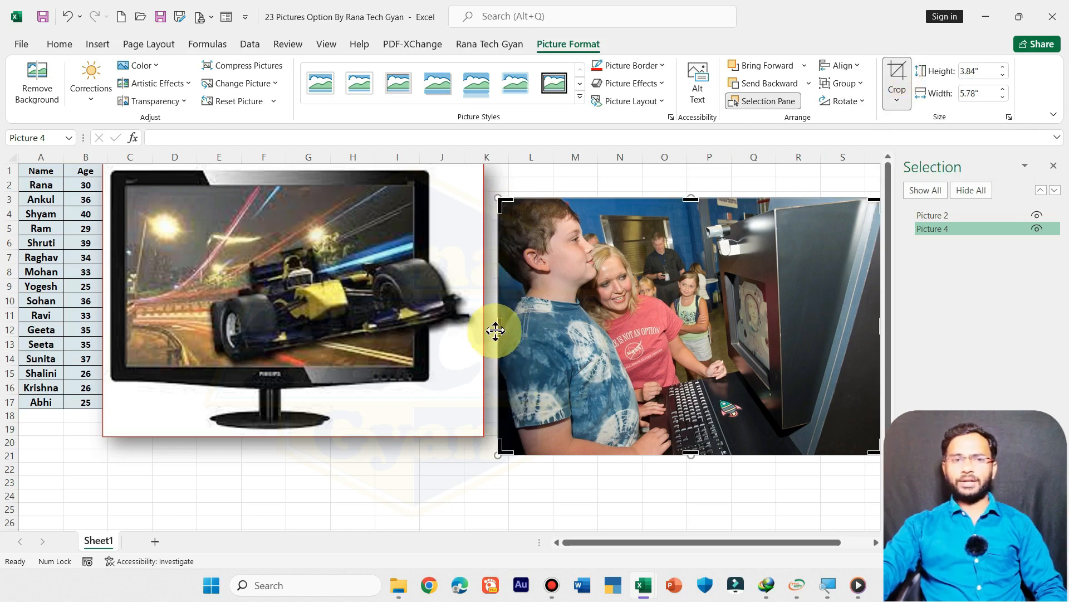
{"action": "left_click_drag", "start_coordinate": [496, 327], "coordinate": [713, 331]}
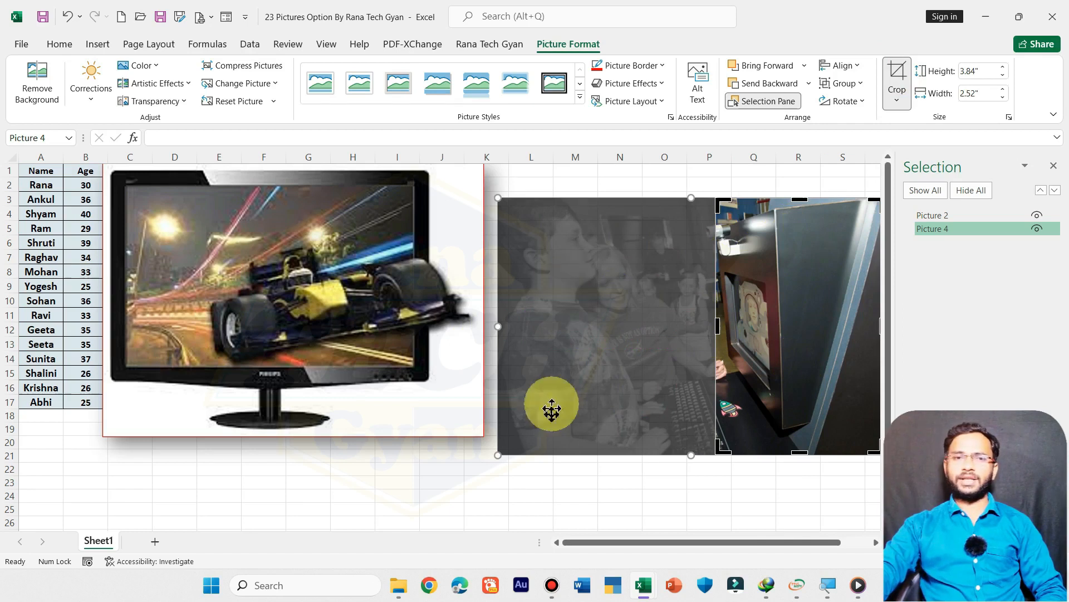
{"action": "left_click", "coordinate": [897, 65]}
{"action": "left_click_drag", "start_coordinate": [793, 329], "coordinate": [749, 338]}
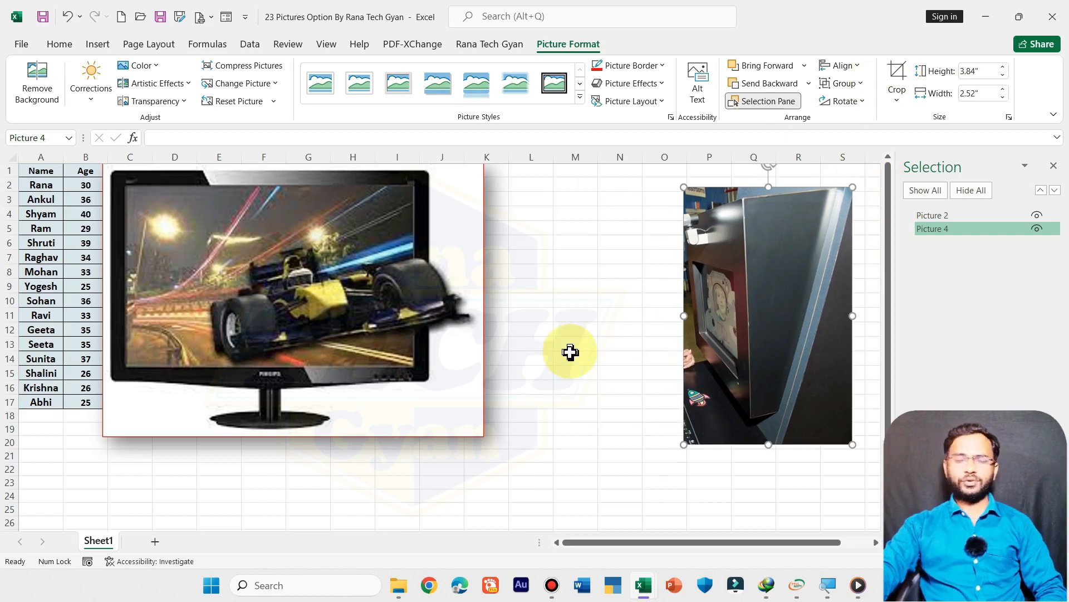
{"action": "left_click", "coordinate": [897, 98]}
{"action": "left_click", "coordinate": [794, 306]}
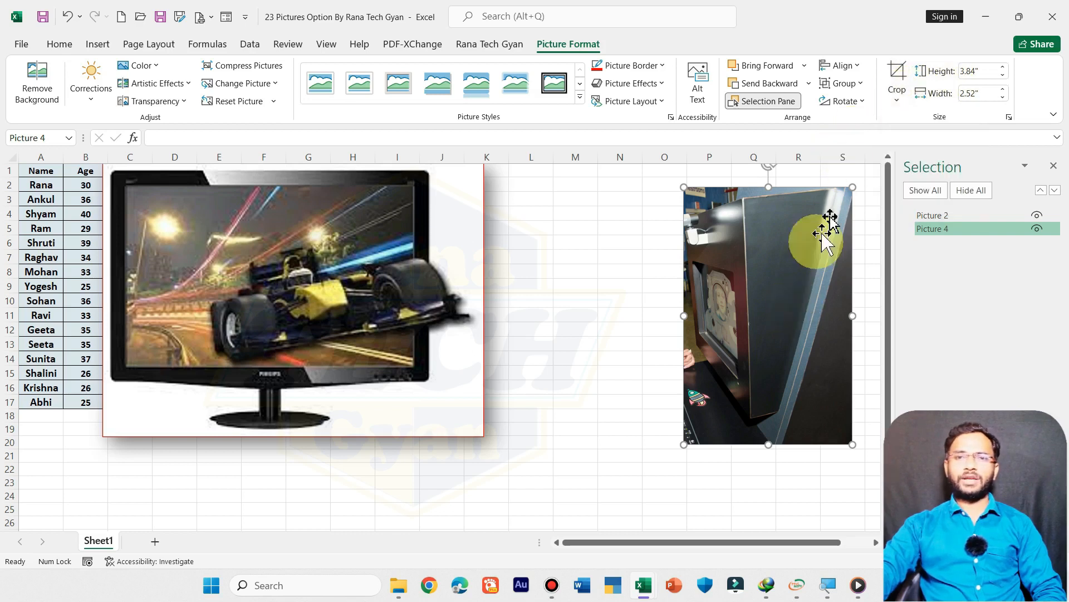
Step: Crop the kiosk photo to an oval shape and stretch its left side outward to a width of about 3.71"
{"action": "left_click", "coordinate": [897, 92]}
{"action": "mouse_move", "coordinate": [973, 143]}
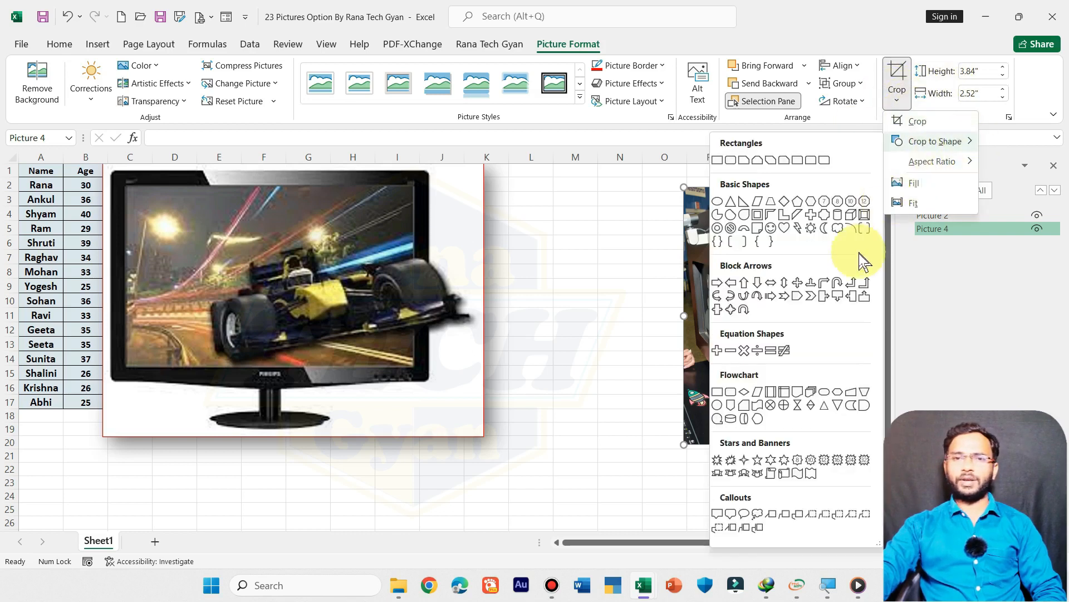
{"action": "left_click", "coordinate": [718, 201]}
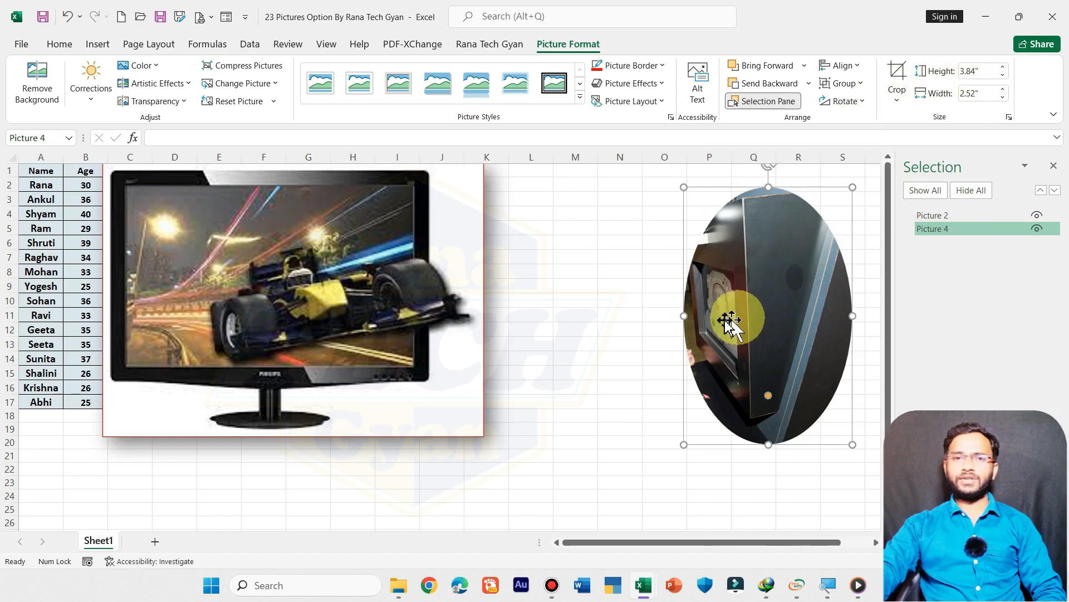
{"action": "left_click", "coordinate": [677, 316]}
{"action": "left_click", "coordinate": [689, 318]}
{"action": "left_click_drag", "start_coordinate": [684, 315], "coordinate": [603, 311]}
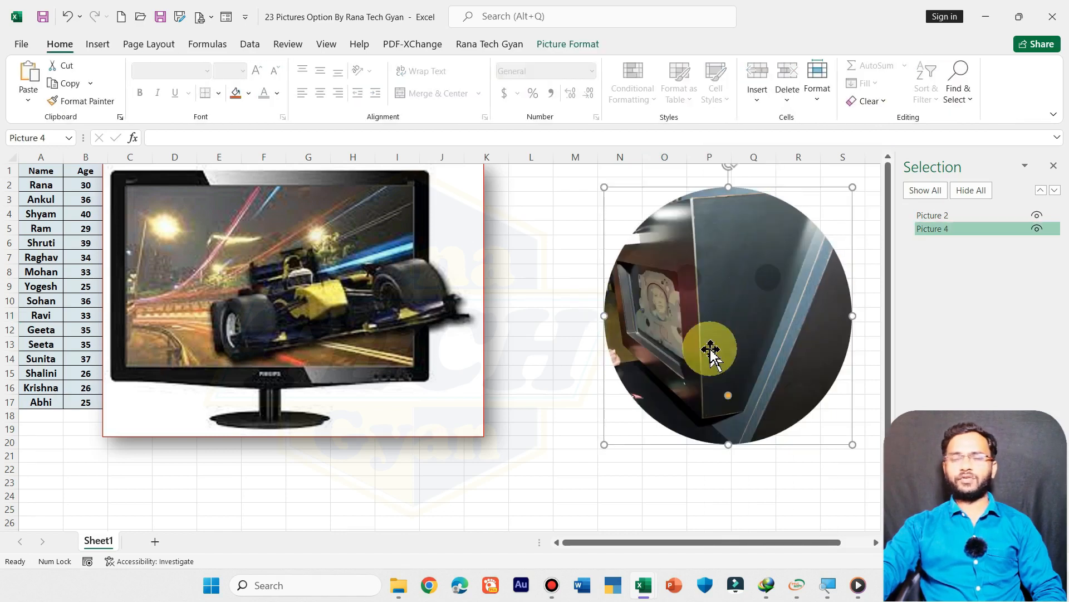
Step: Set the monitor picture's height to 2.5"
{"action": "left_click", "coordinate": [574, 44]}
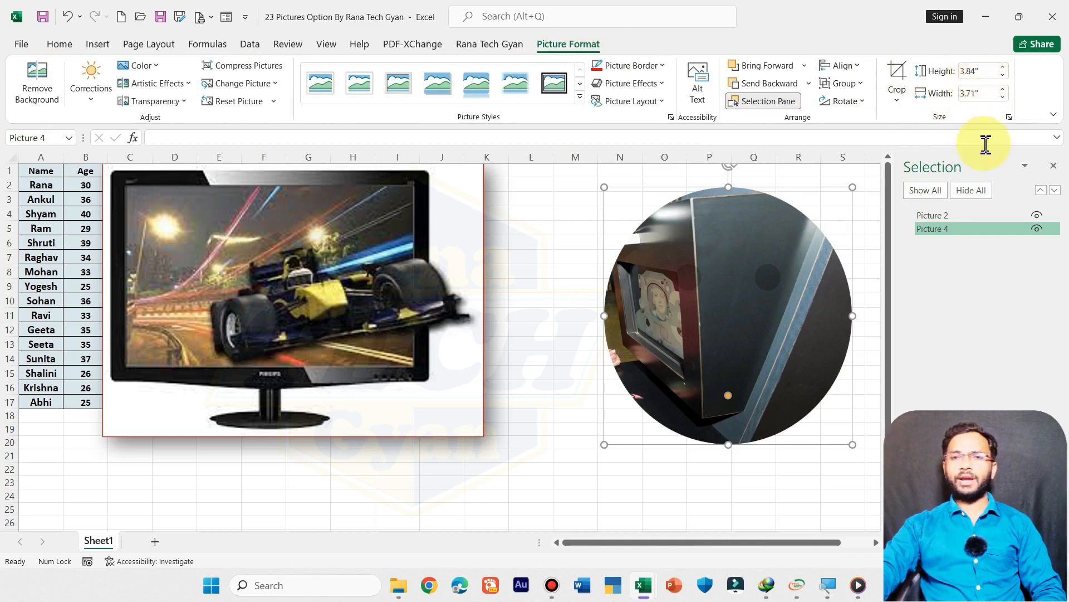
{"action": "left_click", "coordinate": [375, 279]}
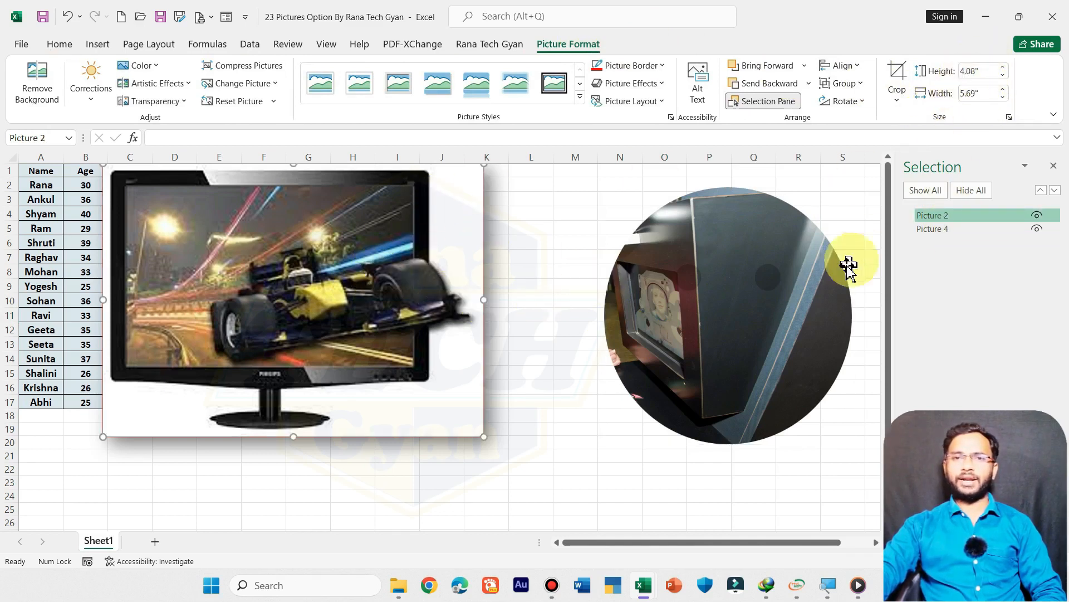
{"action": "left_click", "coordinate": [795, 269]}
{"action": "left_click", "coordinate": [419, 321]}
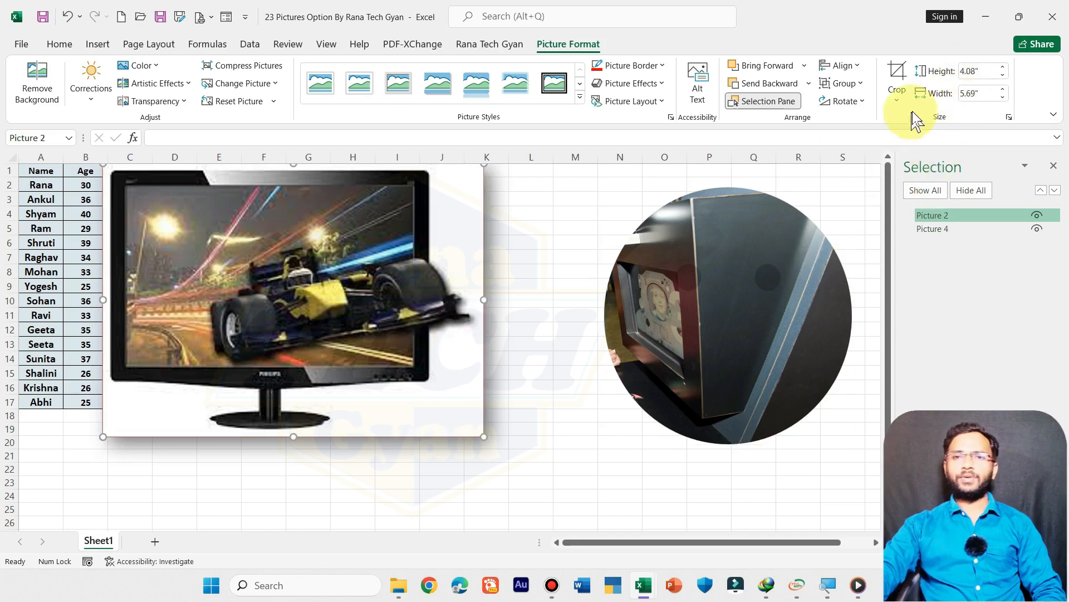
{"action": "left_click", "coordinate": [955, 72]}
{"action": "left_click_drag", "start_coordinate": [981, 71], "coordinate": [944, 77]}
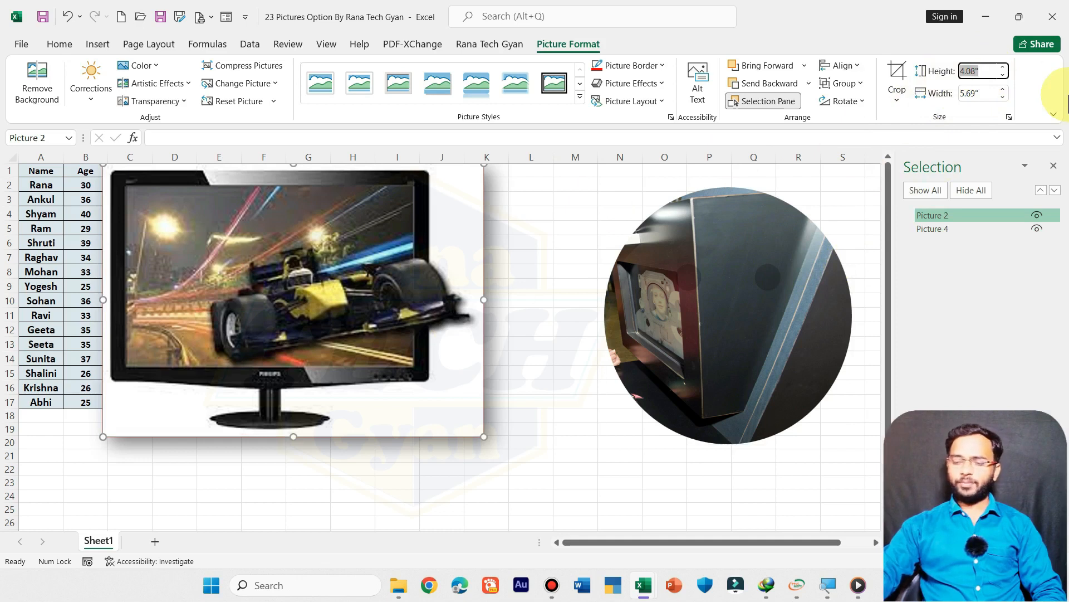
{"action": "type", "text": "2.5"}
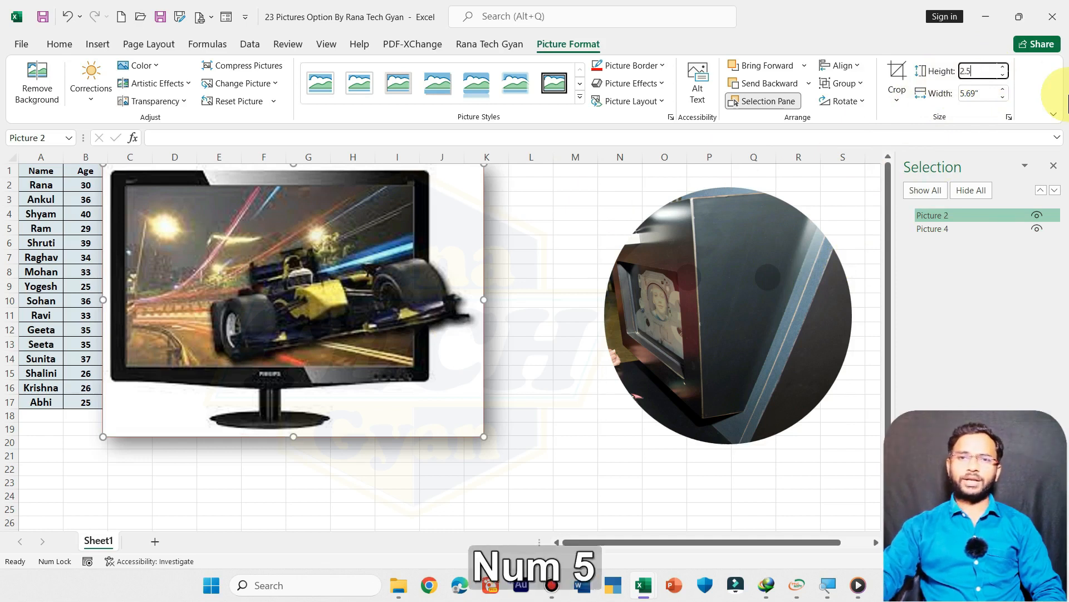
{"action": "key", "text": "Return"}
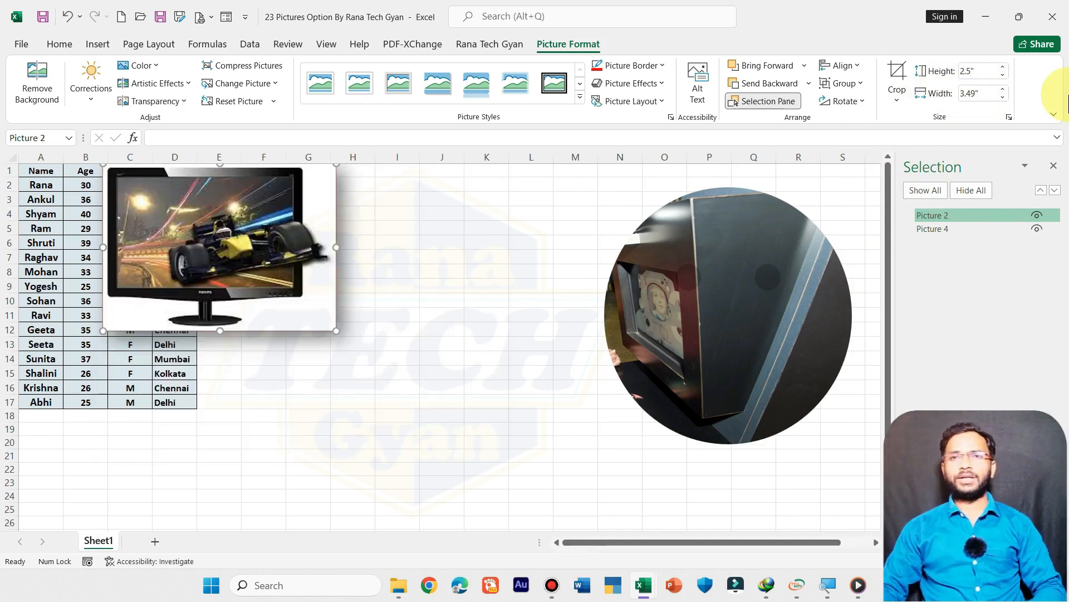